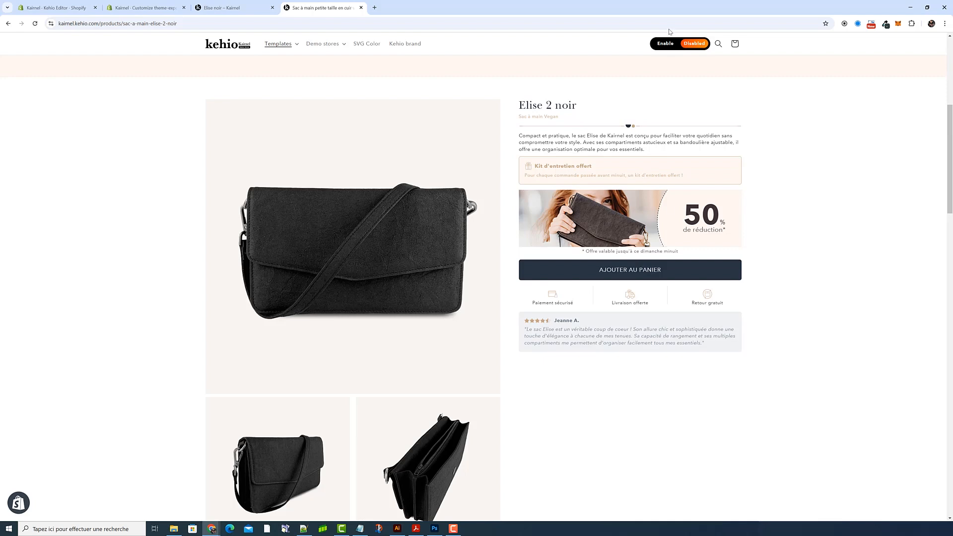
Step: Enable the template download links on the Elise 2 noir demo page and download the 50% discount banner creation
left_click(662, 44)
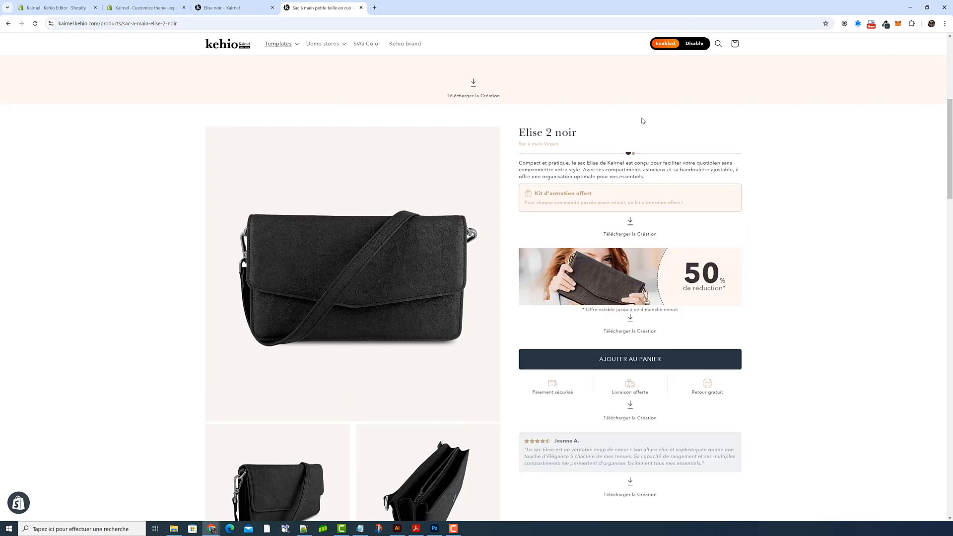
scroll(645, 149, "down", 2)
left_click(628, 248)
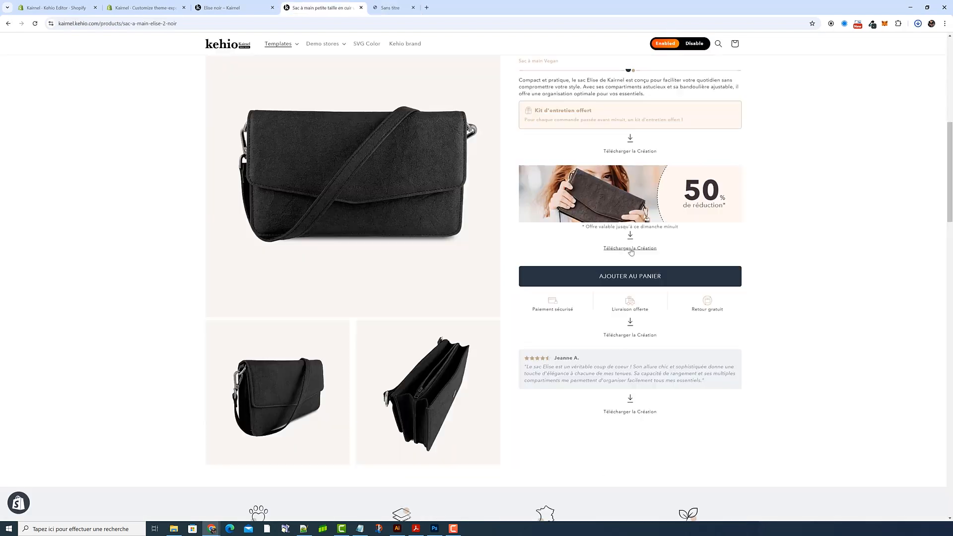
Step: Switch to the Kehio Editor dashboard and import the downloaded creation file 2439
left_click(55, 7)
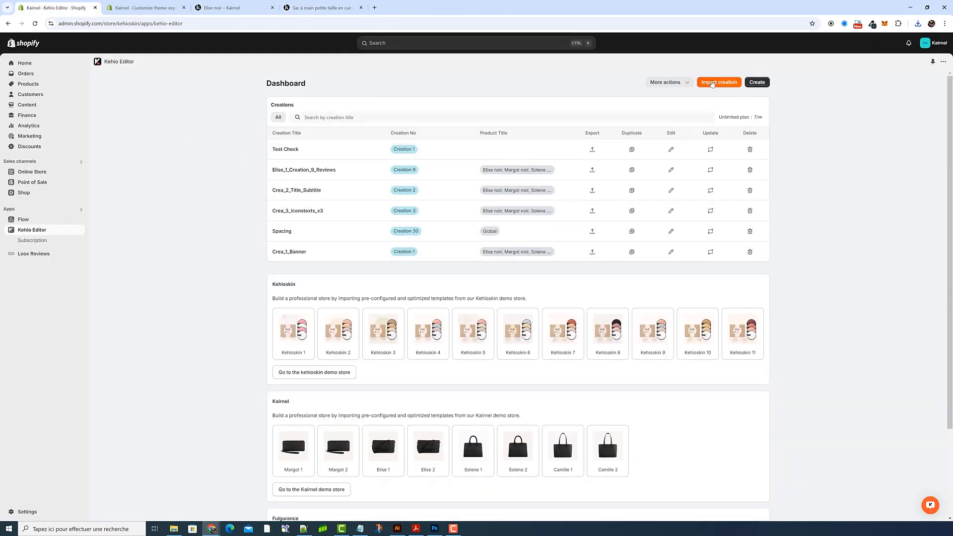
left_click(725, 83)
left_click(460, 194)
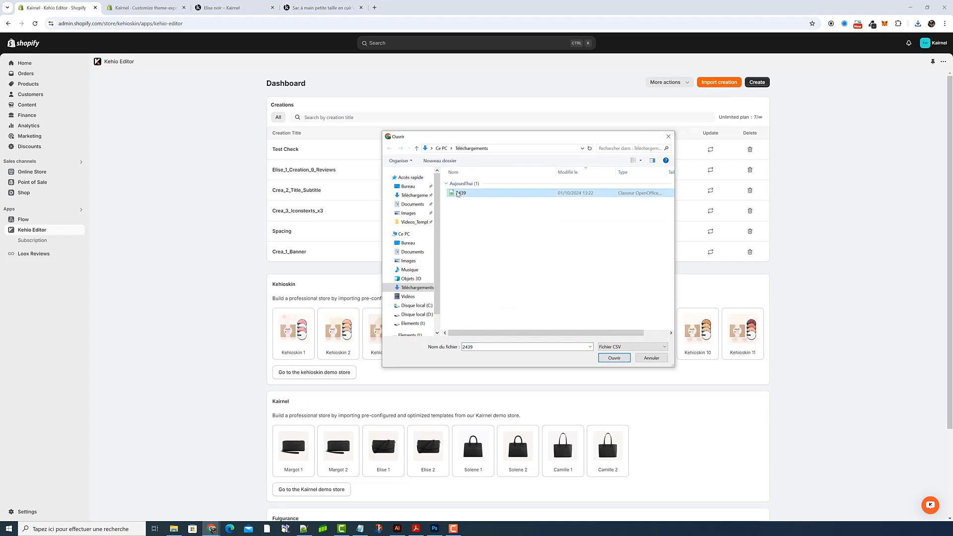
left_click(617, 358)
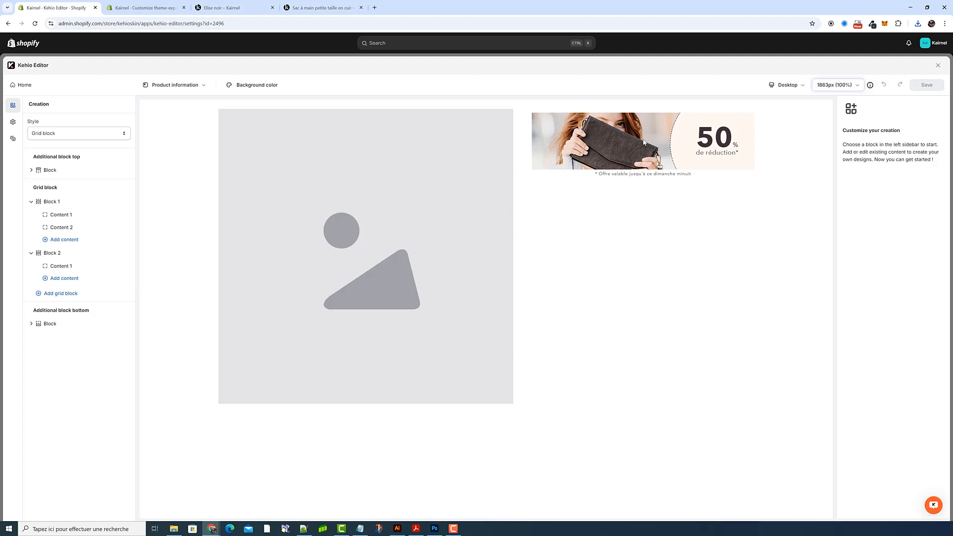
Step: Preview the imported banner in the Mobile, Tablet, Laptop 1 and Laptop 2 views, ending in the Desktop view
left_click(793, 85)
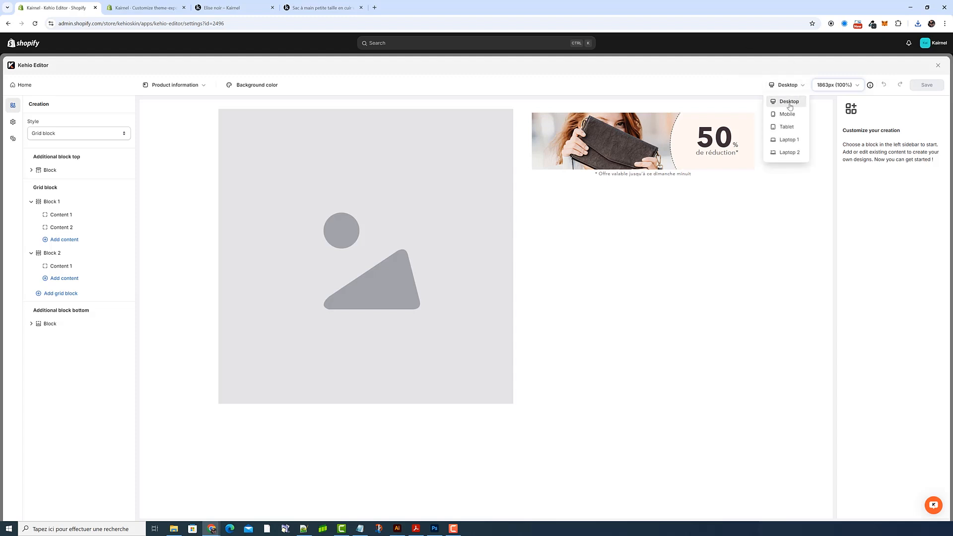
left_click(793, 114)
left_click(794, 85)
left_click(792, 126)
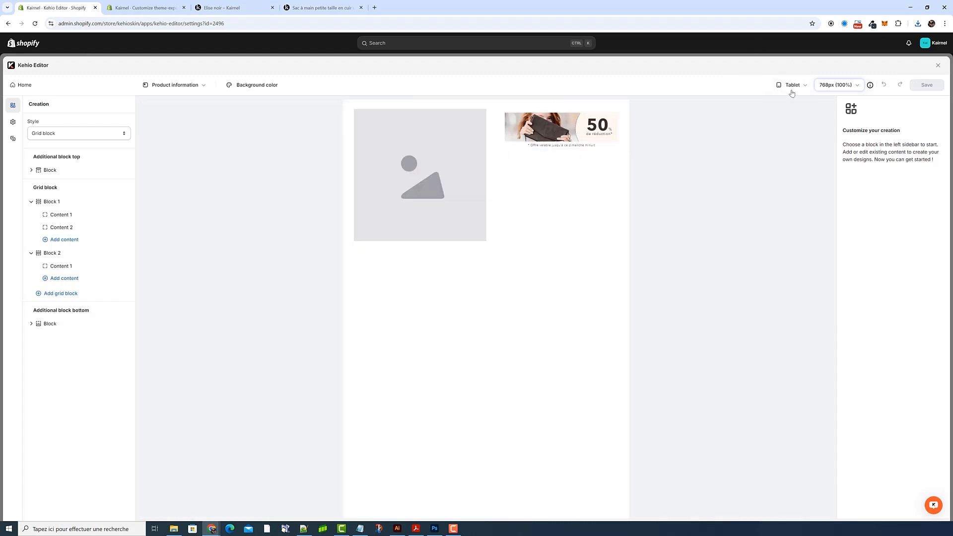
left_click(793, 85)
left_click(794, 140)
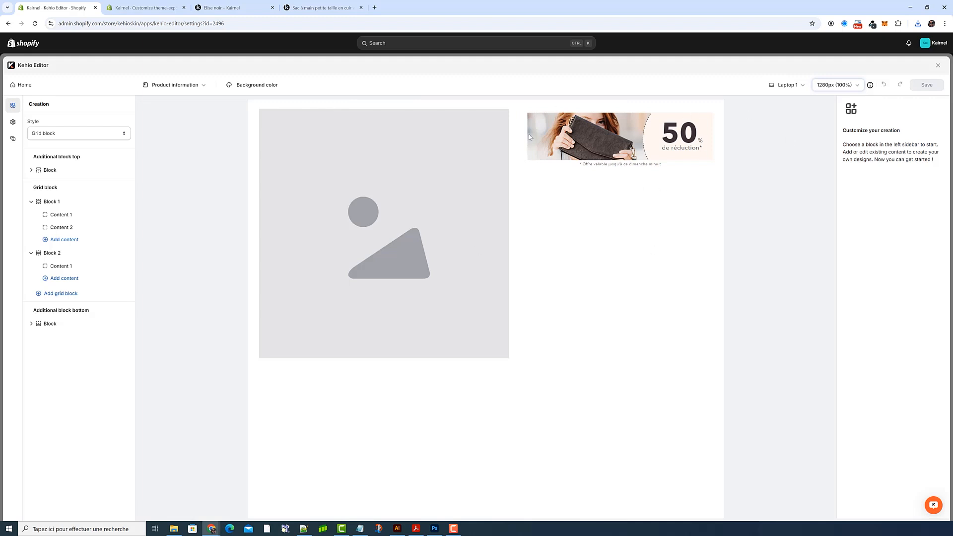
left_click(793, 85)
left_click(793, 152)
left_click(793, 85)
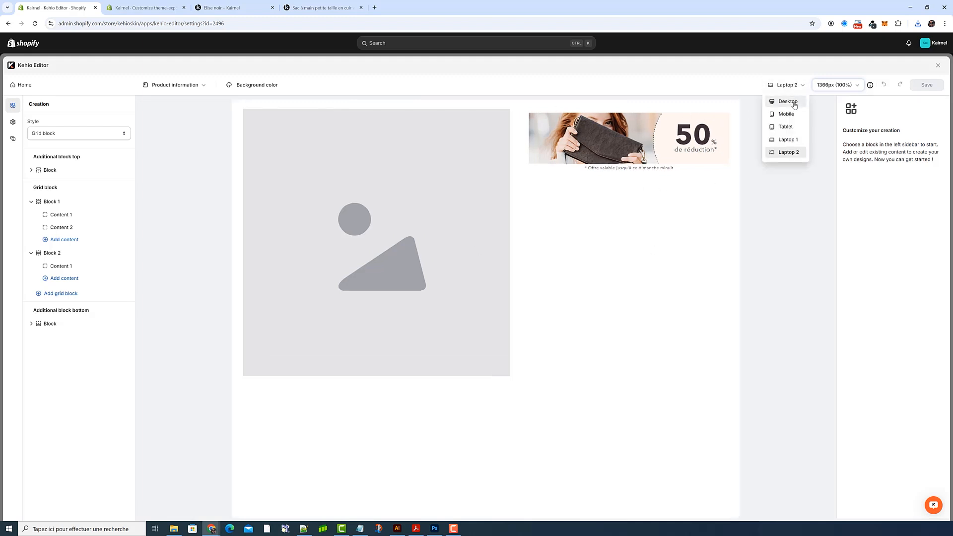
left_click(785, 100)
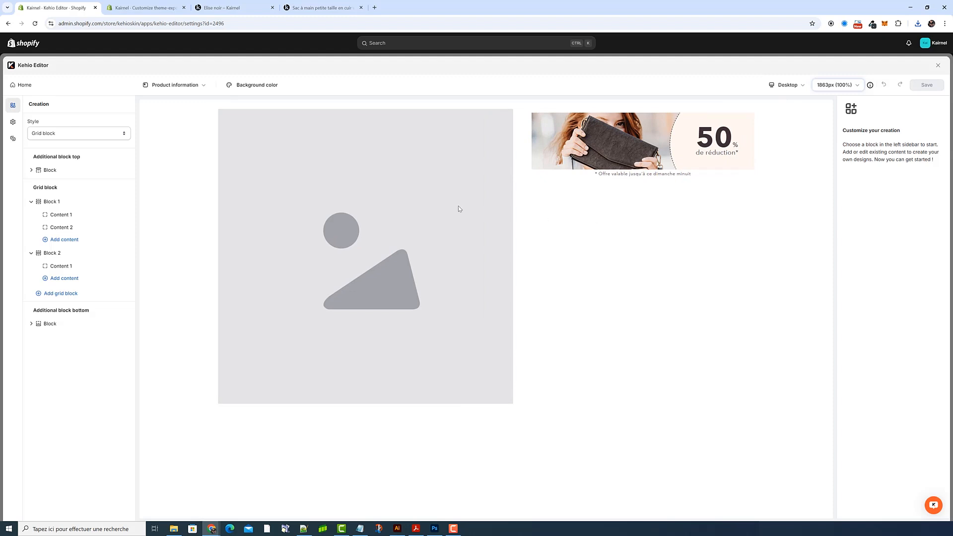
Step: In the integration settings, title the creation Product_Offer_Crea15 and assign it the number Creation 15
left_click(13, 141)
left_click_drag(69, 135, 33, 136)
left_click(72, 135)
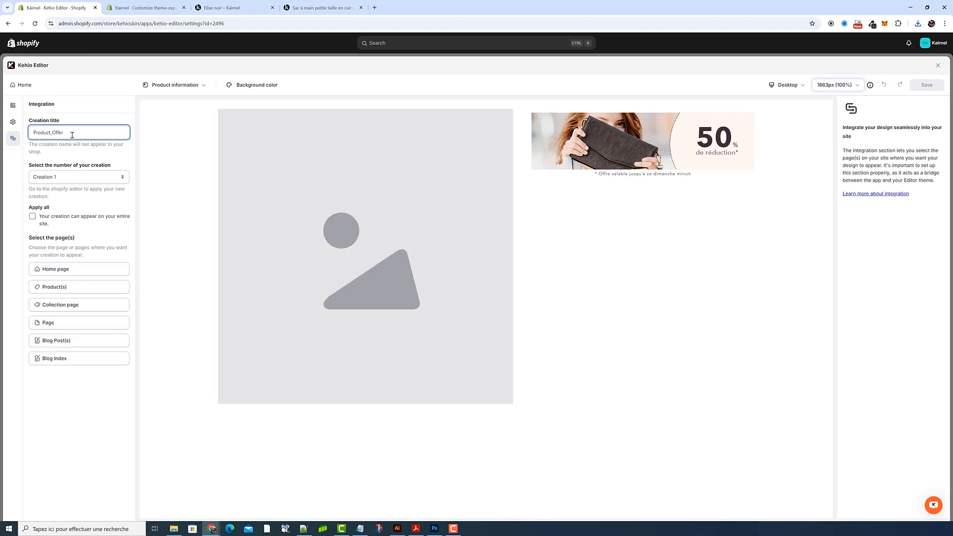
type("_")
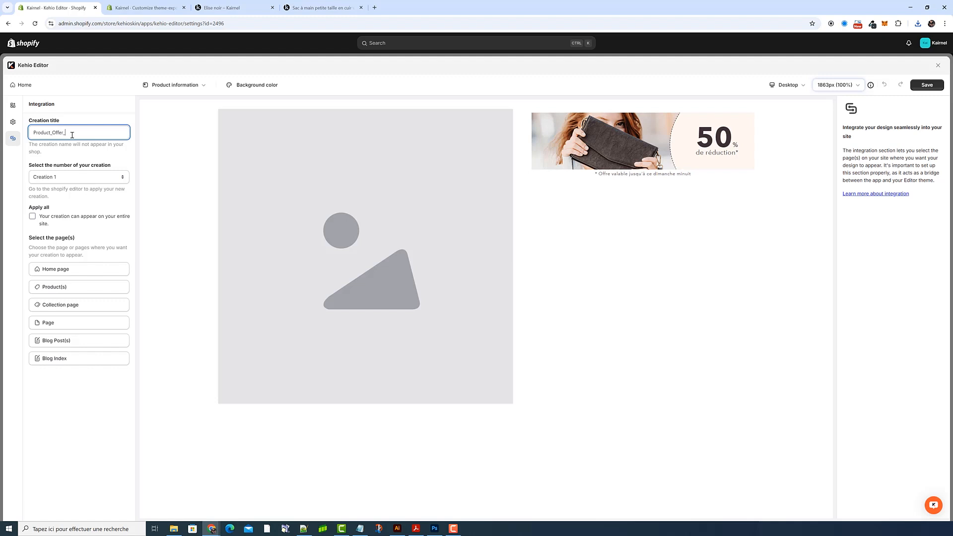
type("Cre15")
left_click(79, 177)
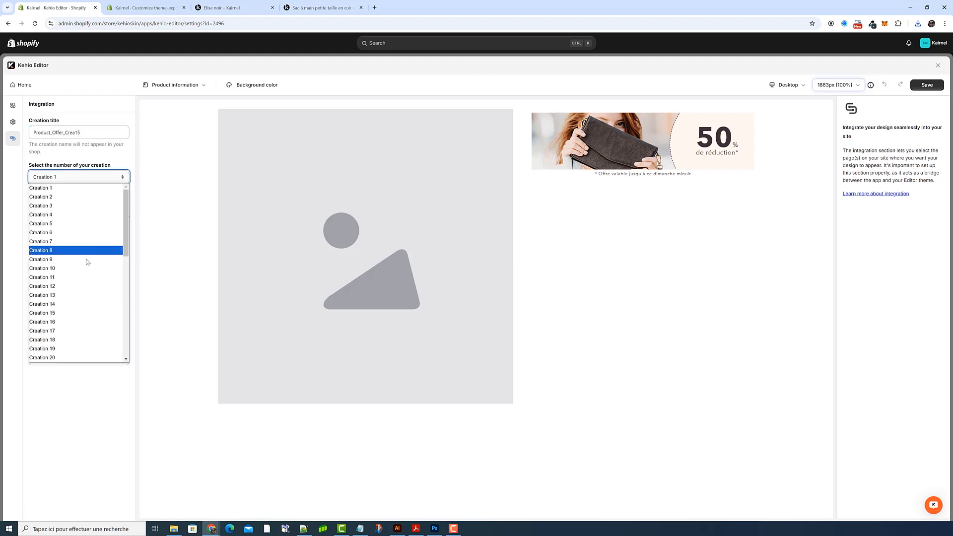
left_click(94, 316)
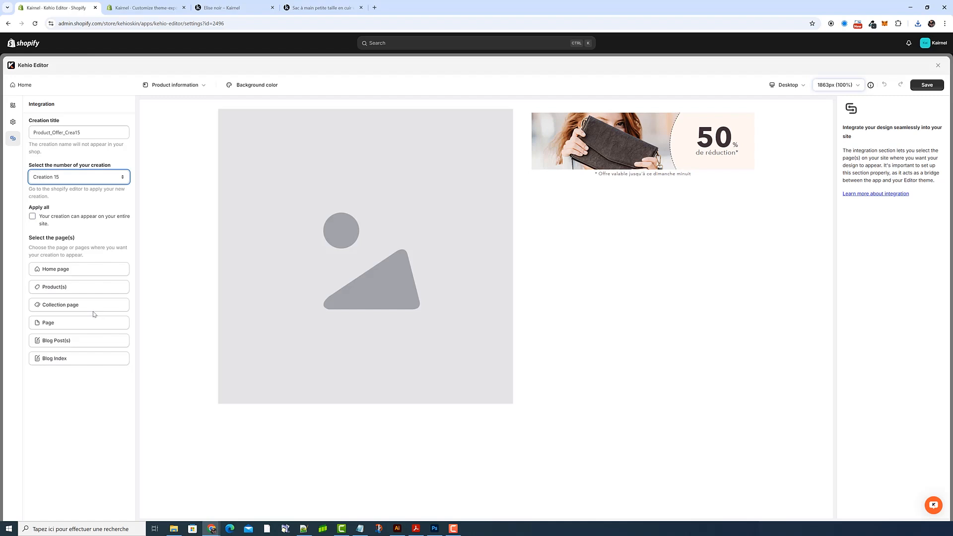
Step: In the Shopify theme editor, open the Margot noir product page and inspect the first Creations Widget under Product information
left_click(132, 11)
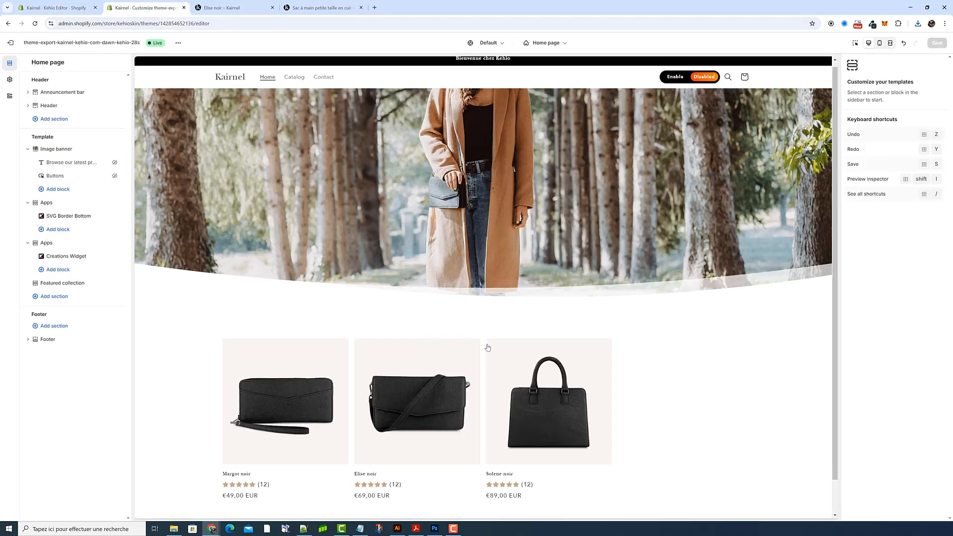
scroll(486, 346, "down", 1)
left_click(308, 387)
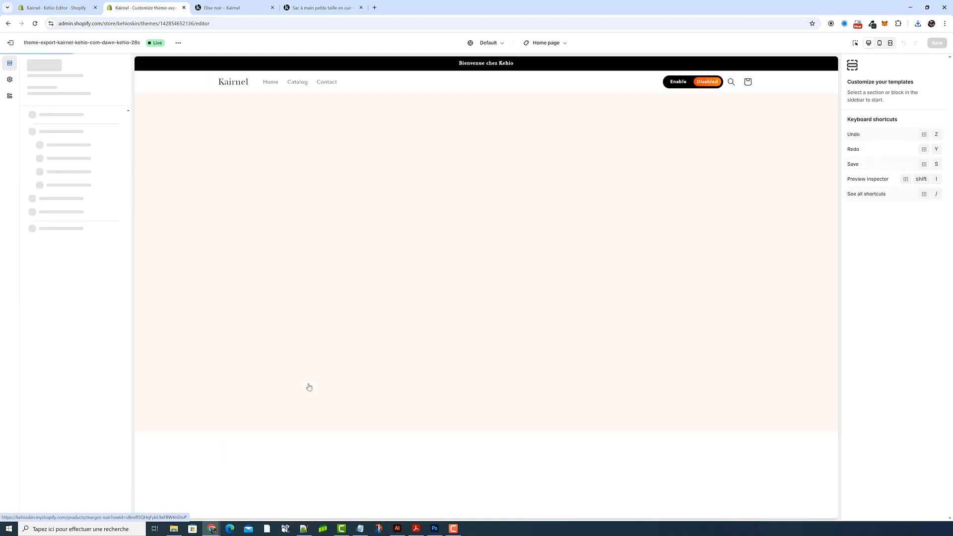
scroll(425, 364, "down", 4)
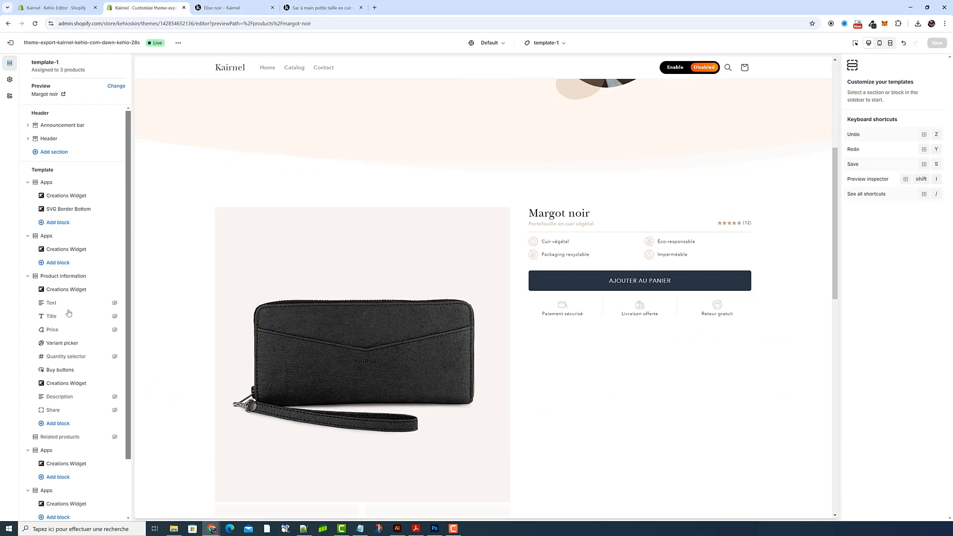
left_click(74, 289)
Step: Back in Kehio Editor, assign the creation to the products Elise noir, Margot noir and Solene noir, and save it
key("ctrl+shift+Tab")
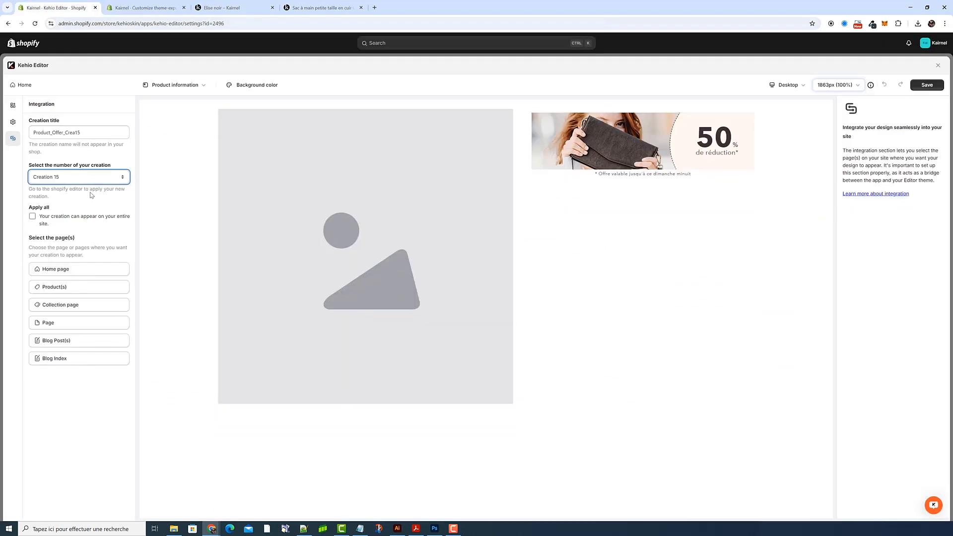
left_click(62, 287)
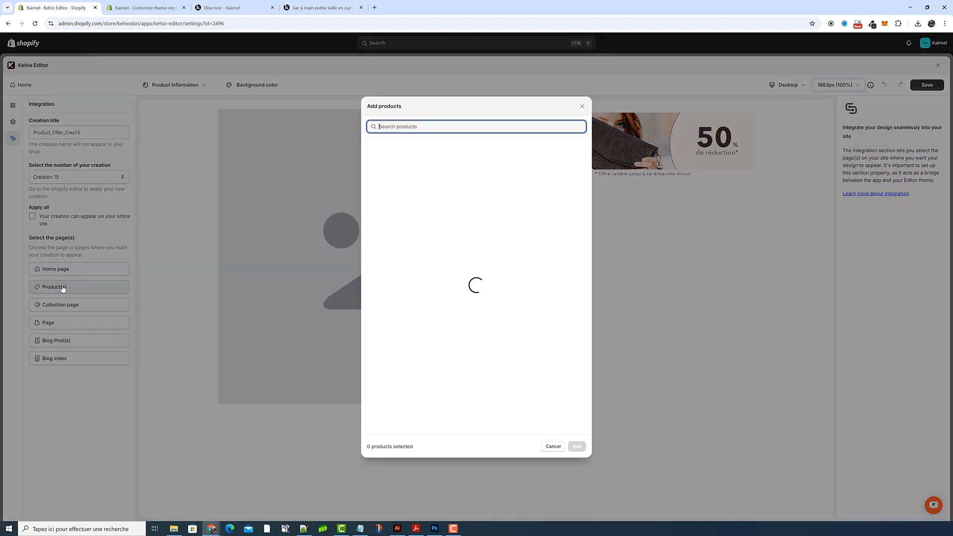
left_click(370, 147)
left_click(370, 169)
left_click(371, 190)
left_click(577, 447)
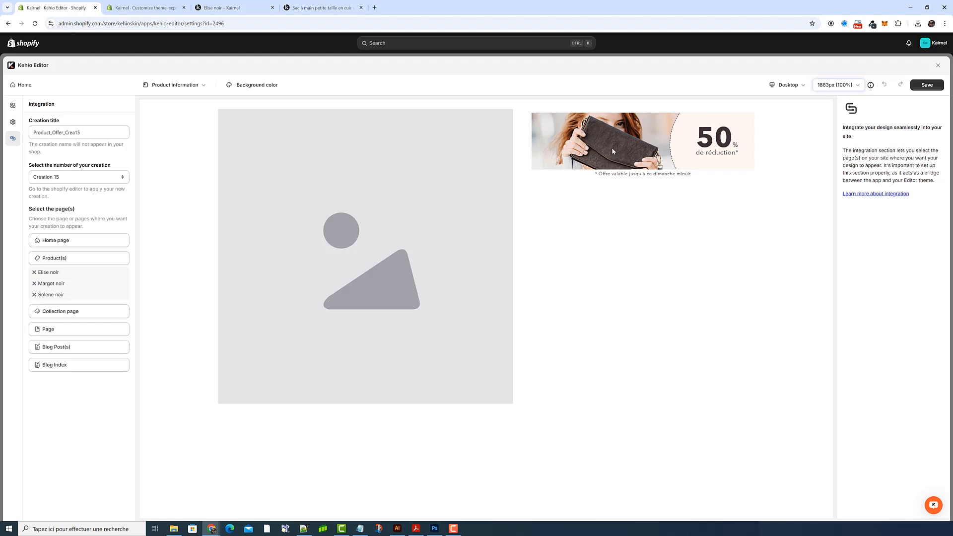
left_click(927, 85)
Step: In the Shopify theme editor, view the Elise noir and Margot noir product pages, examining Margot noir's product information area
left_click(163, 10)
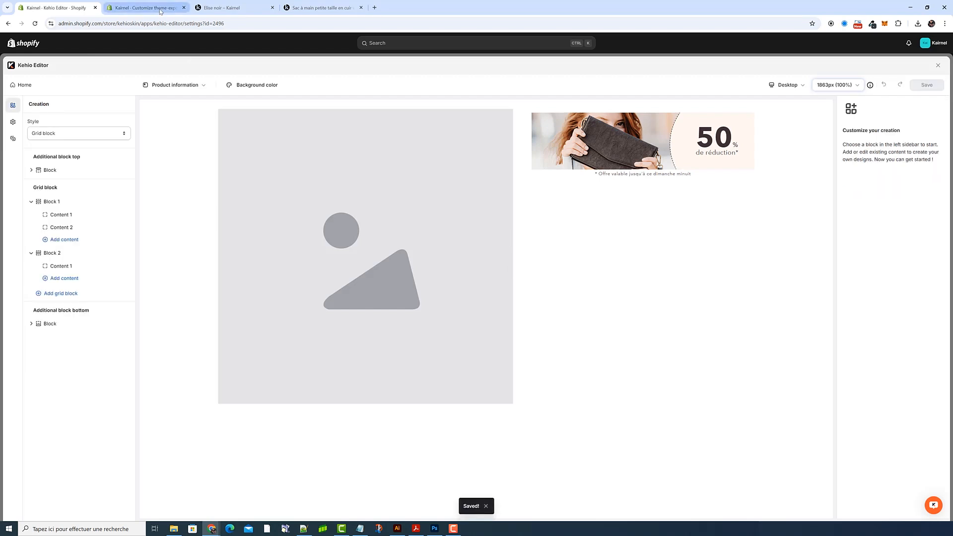
scroll(368, 161, "up", 8)
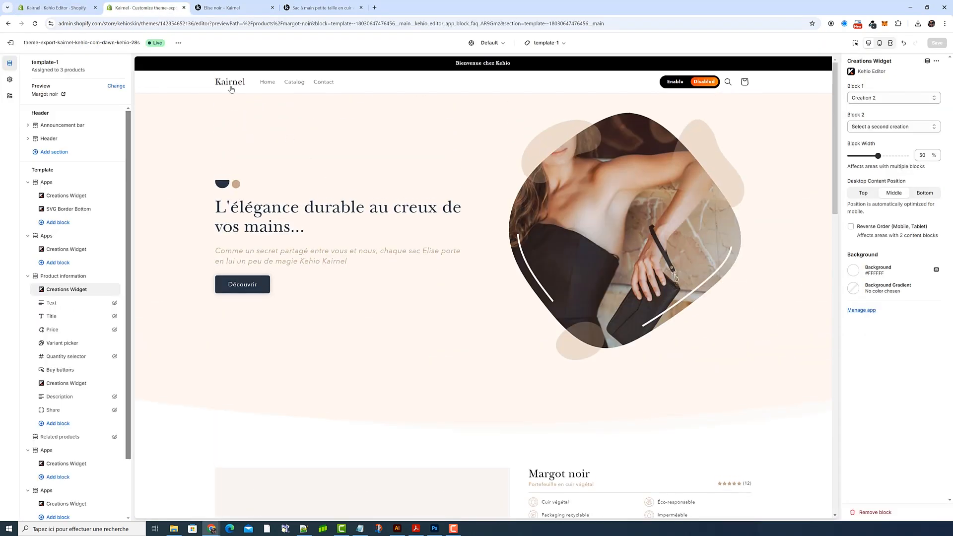
left_click(231, 88)
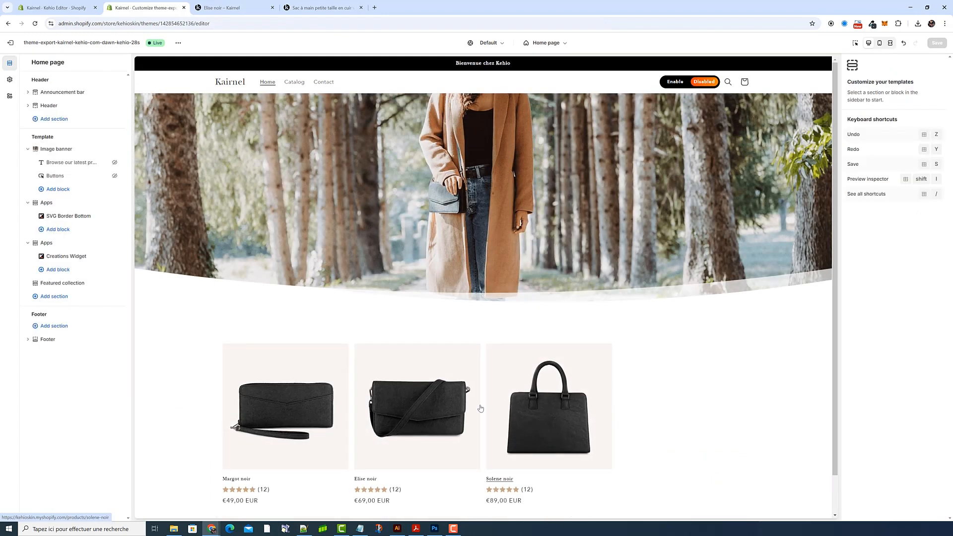
left_click(419, 400)
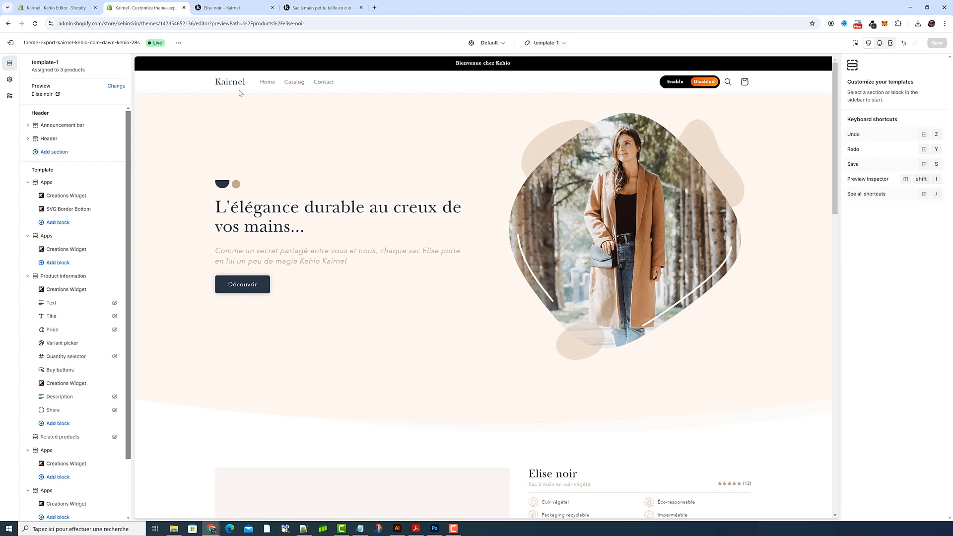
left_click(227, 83)
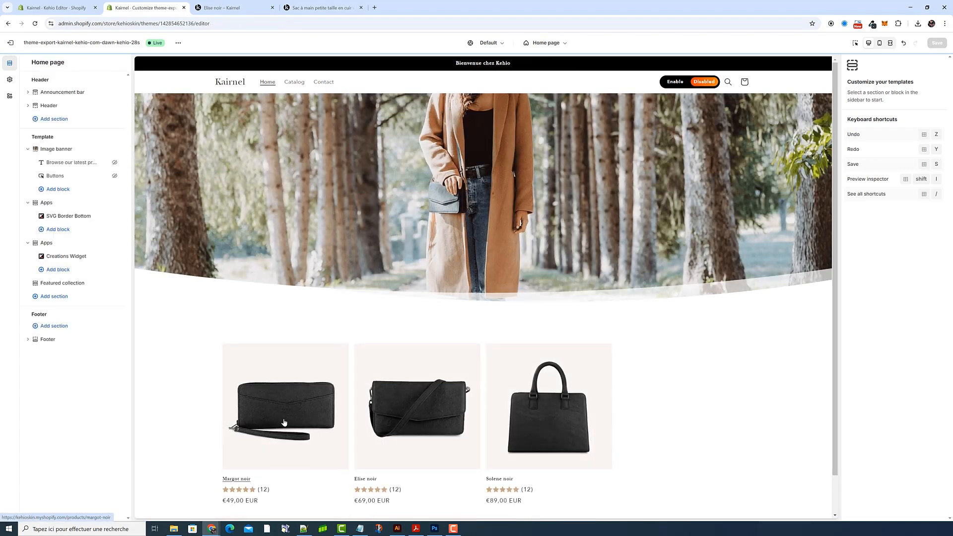
left_click(298, 412)
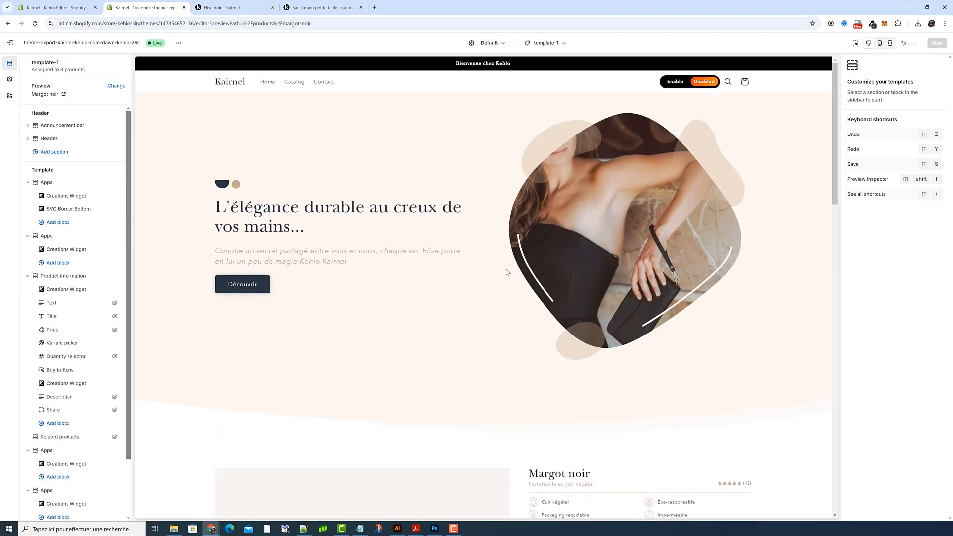
scroll(490, 256, "down", 7)
scroll(488, 343, "up", 5)
scroll(488, 343, "up", 3)
scroll(476, 369, "down", 1)
scroll(476, 369, "down", 5)
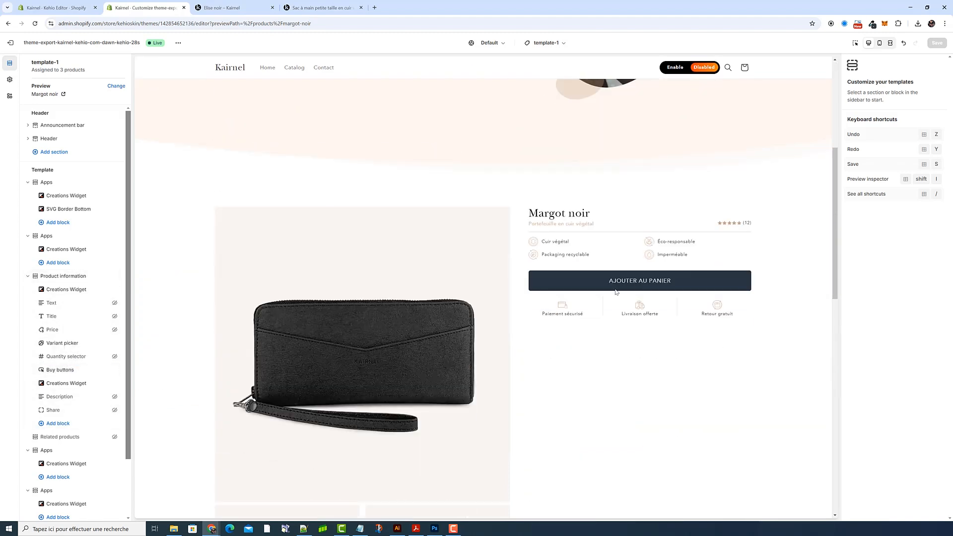
Step: Add a Creations Widget between the quantity selector and buy buttons, set its Block 1 to Creation 15, and save the theme
left_click(79, 363)
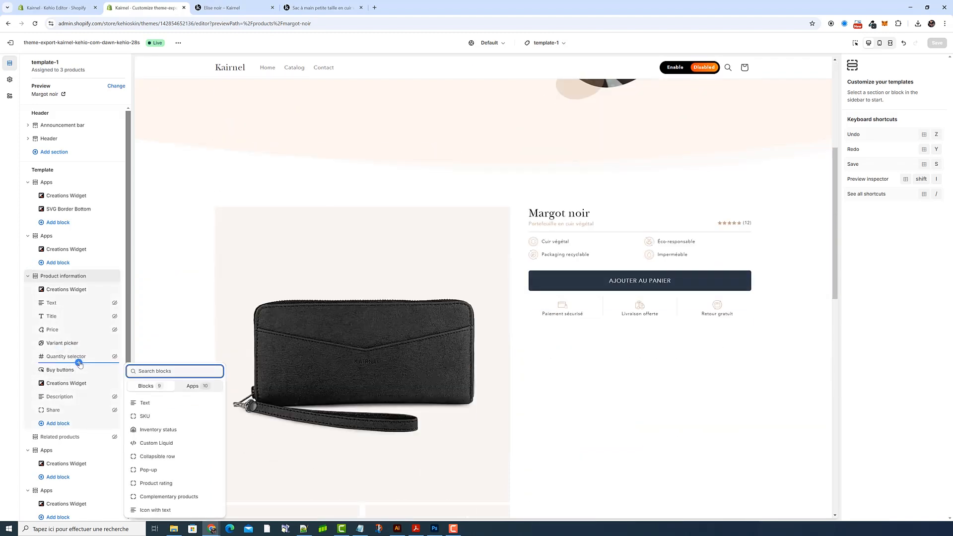
left_click(199, 386)
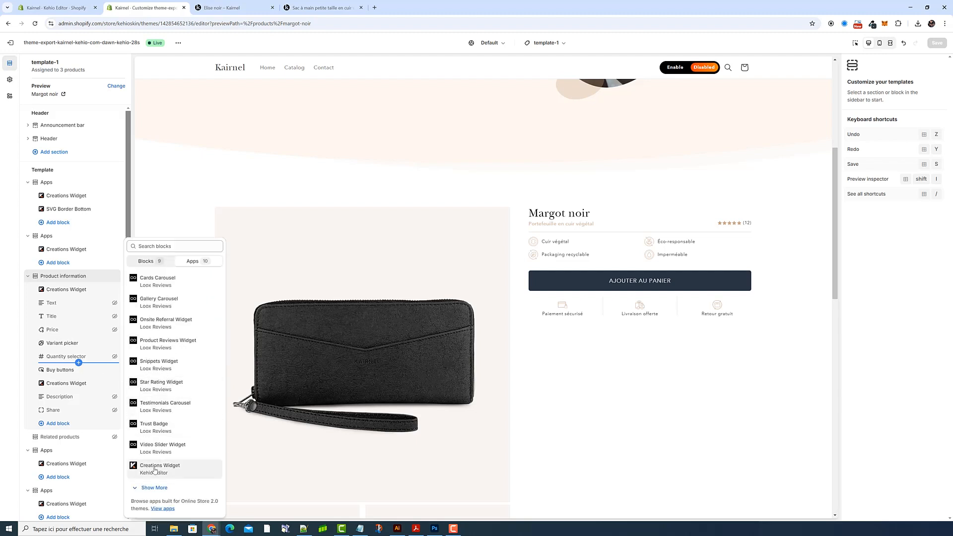
left_click(154, 469)
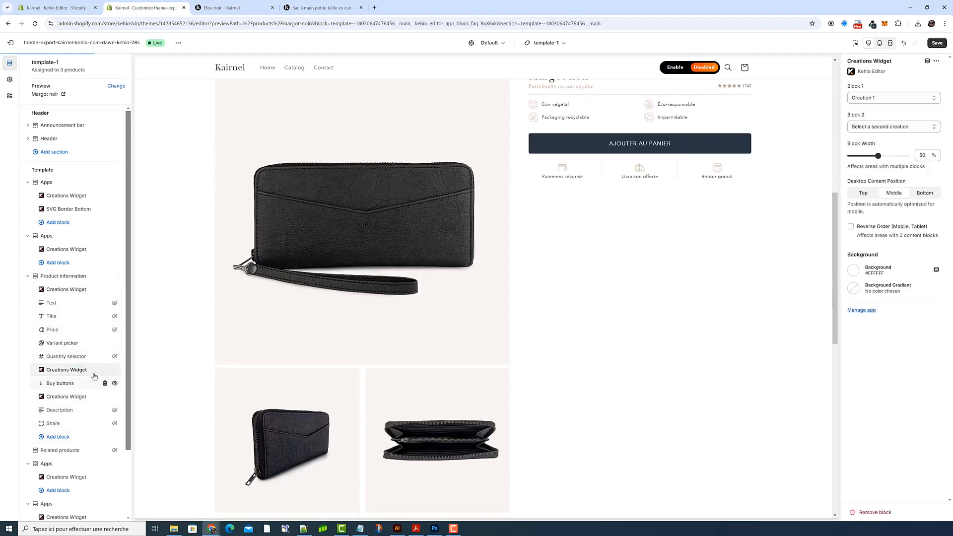
left_click(889, 98)
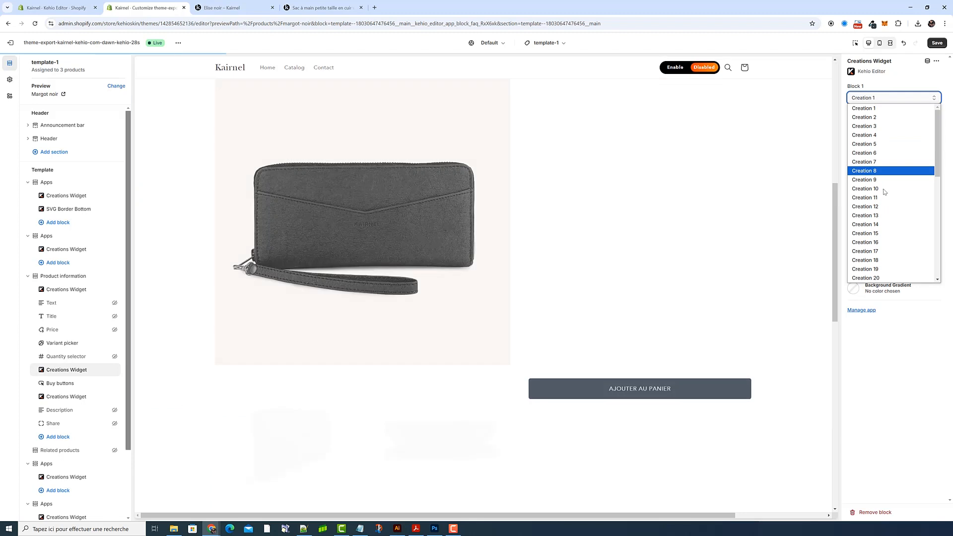
left_click(888, 233)
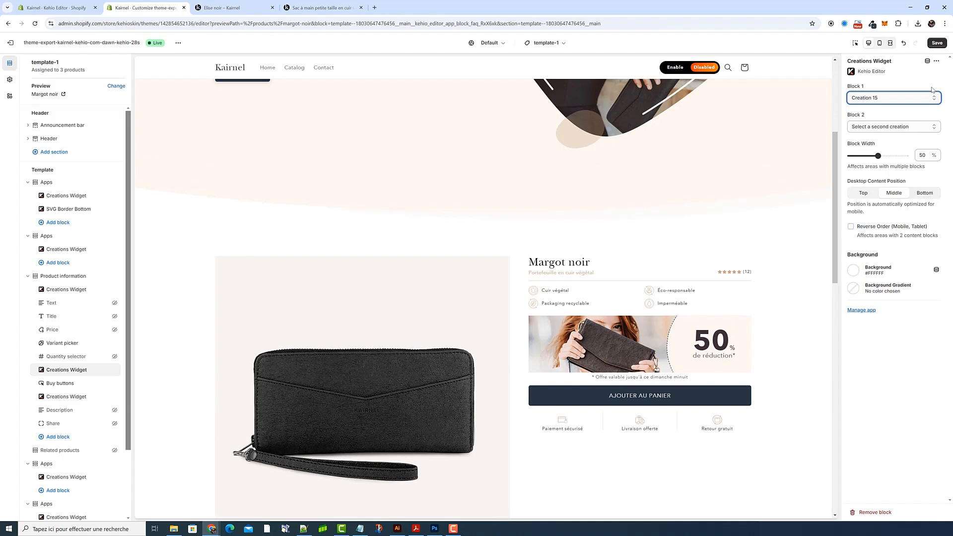
left_click(938, 43)
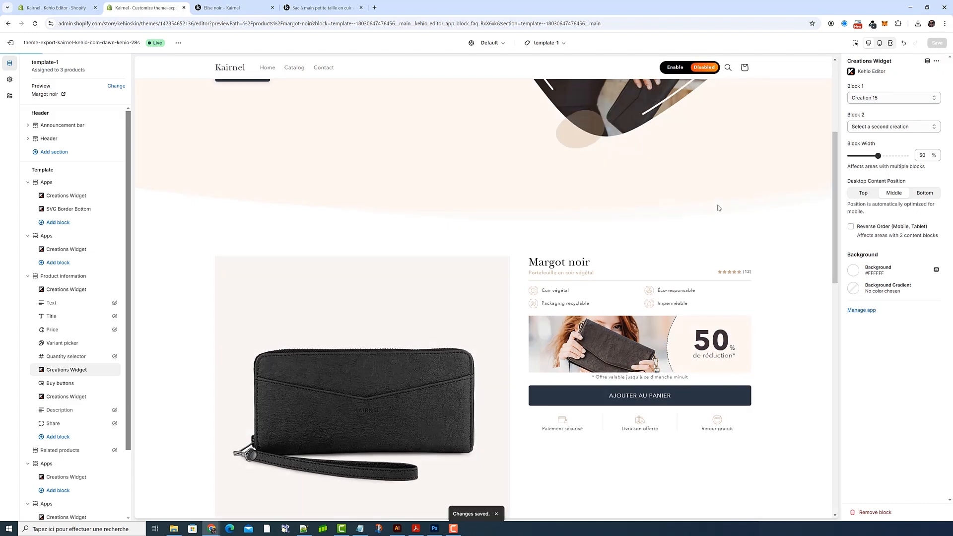
left_click(58, 8)
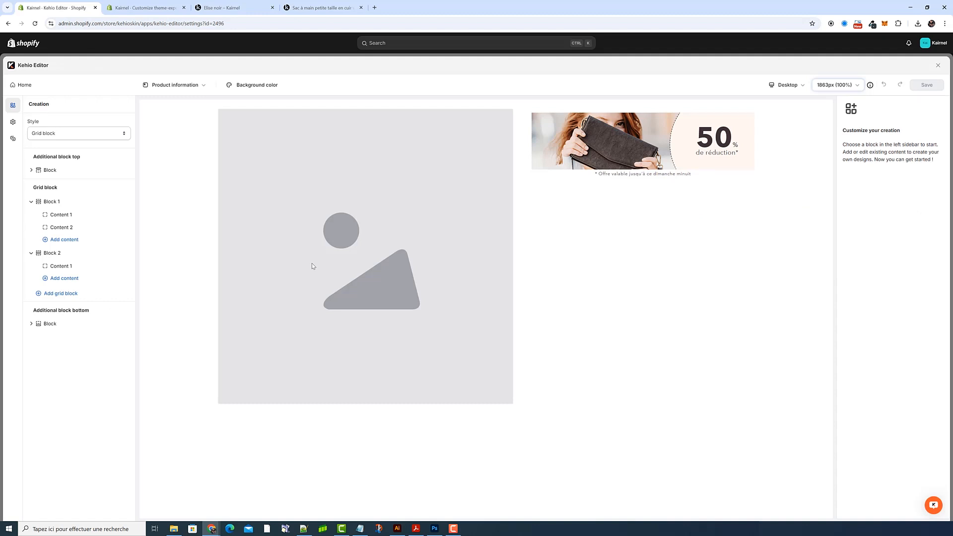
left_click(188, 6)
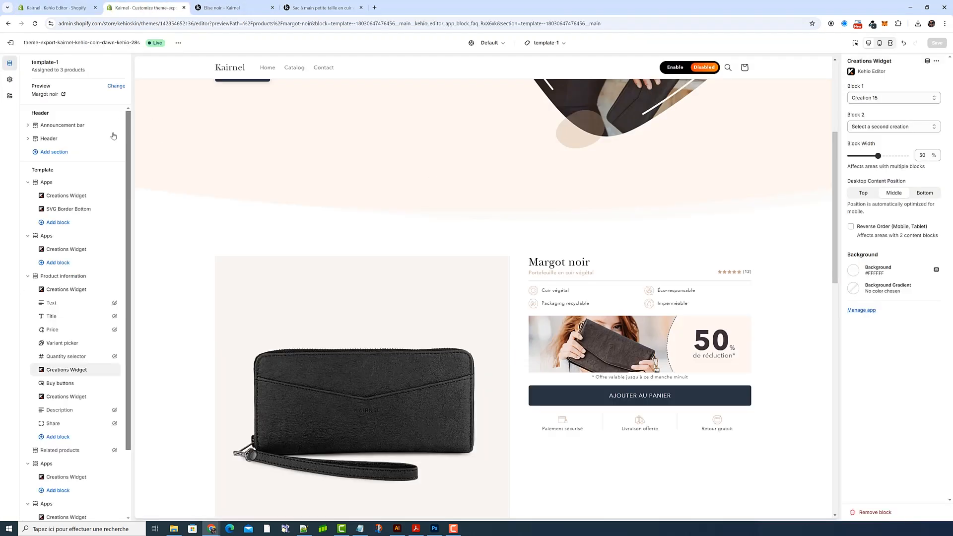
Step: In Kehio Editor, open the Advanced image settings of Block 1's Content 1 and review the image and cover image fields
left_click(60, 11)
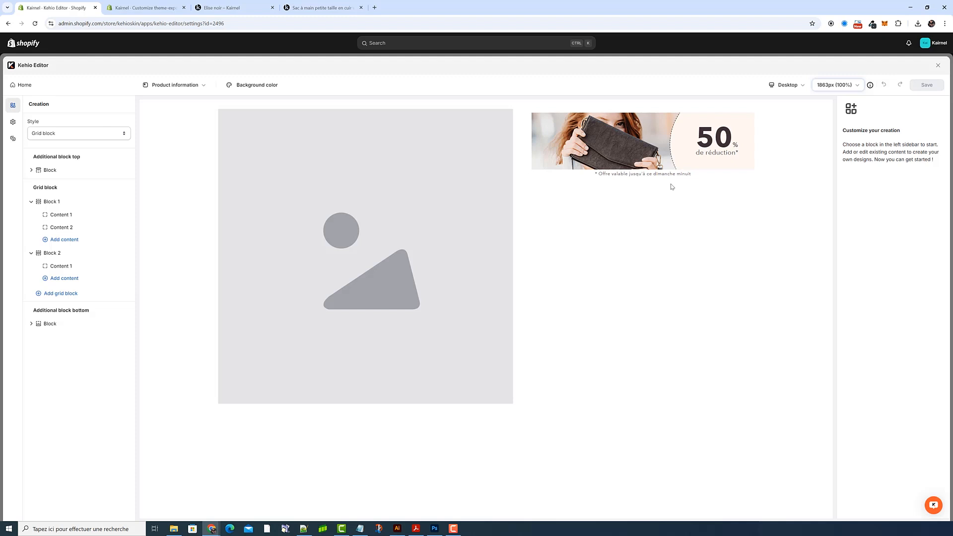
left_click(76, 218)
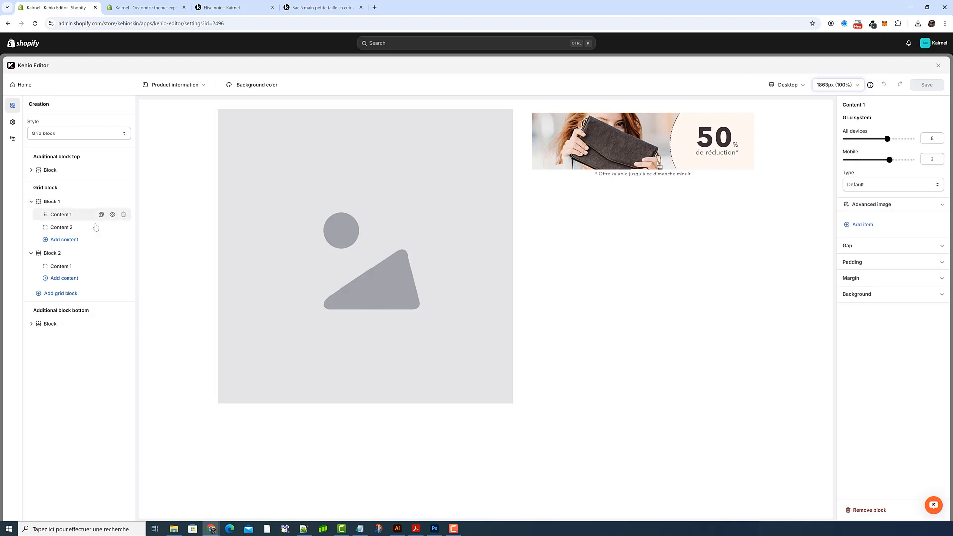
left_click(864, 205)
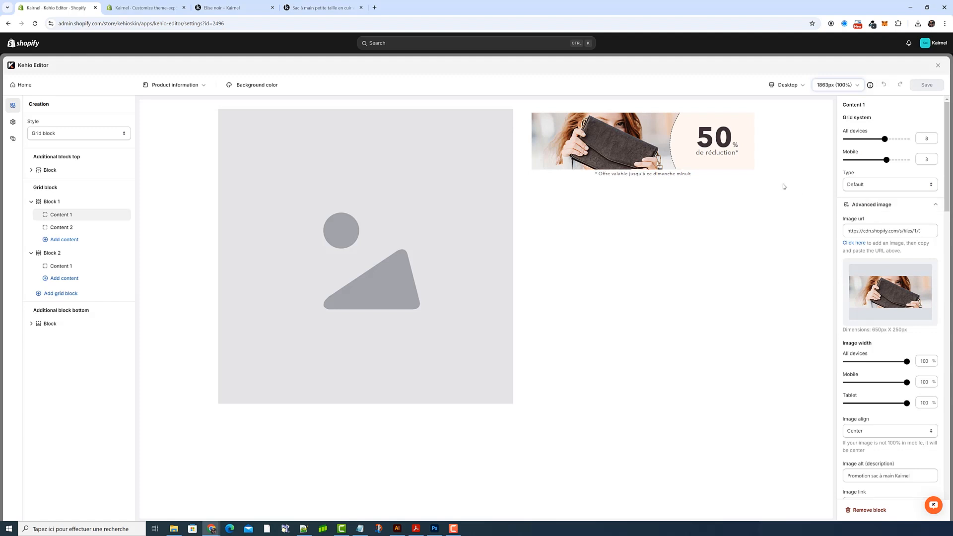
scroll(896, 274, "down", 3)
scroll(897, 273, "down", 6)
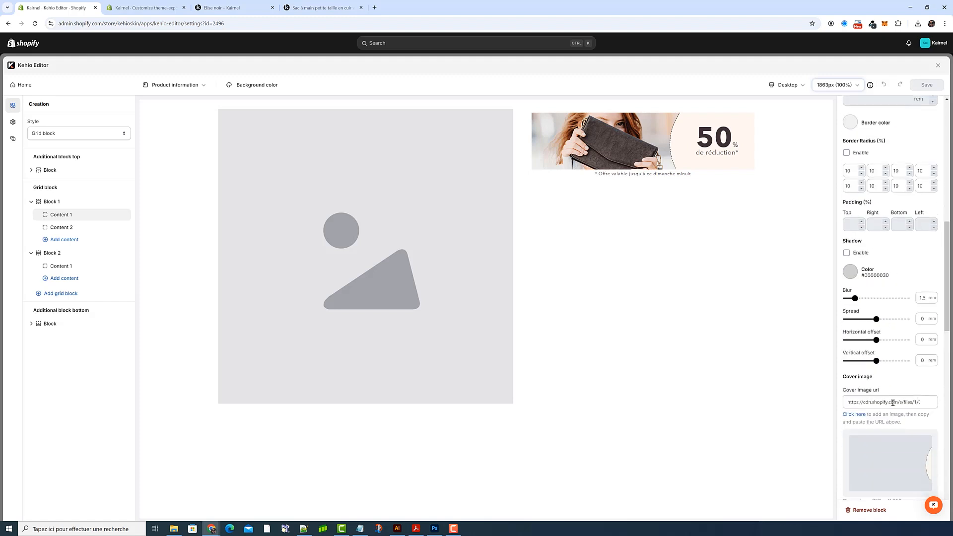
scroll(893, 403, "up", 9)
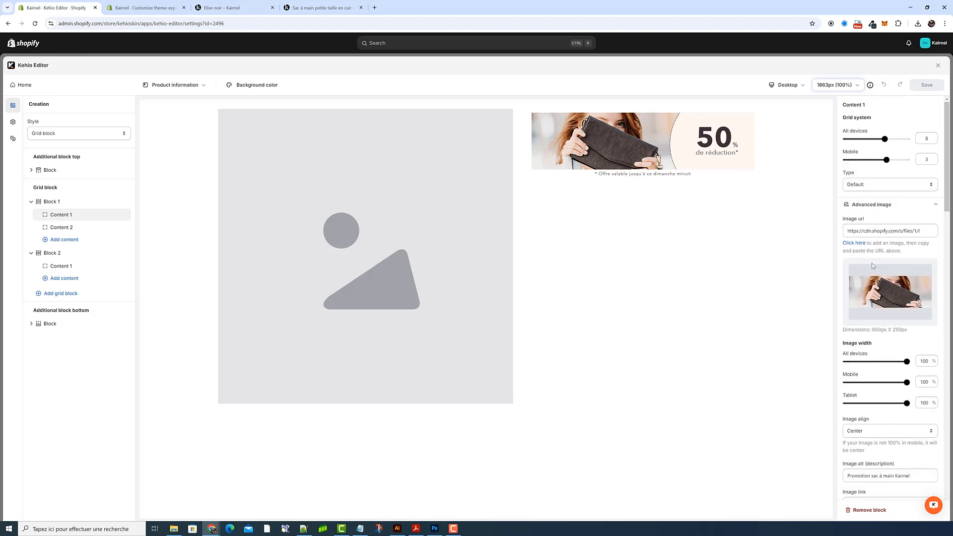
Step: Examine the pixel dimensions of the main image and the cover image, and view the downloaded files in the Téléchargements folder
left_click_drag(909, 329, 871, 330)
left_click(872, 330)
left_click(174, 529)
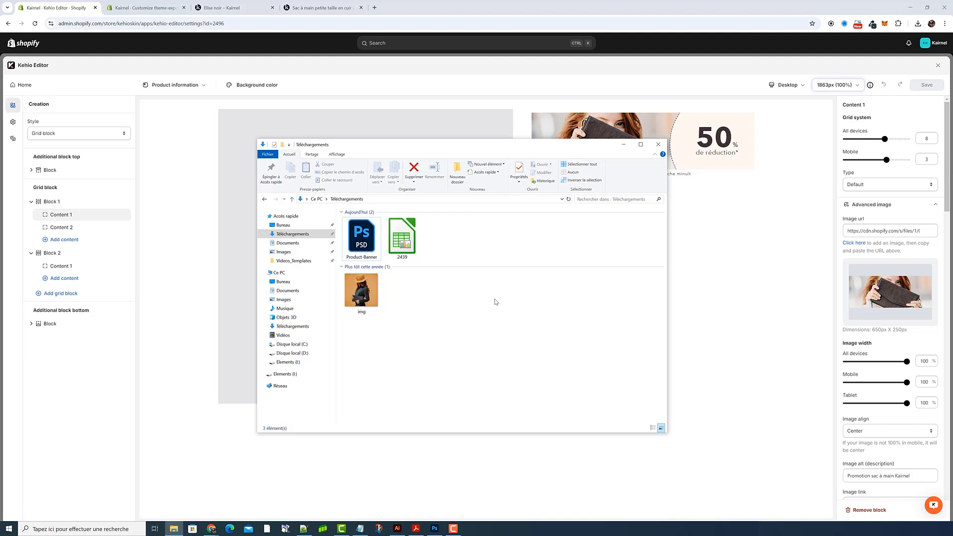
left_click(883, 338)
left_click_drag(872, 329, 905, 331)
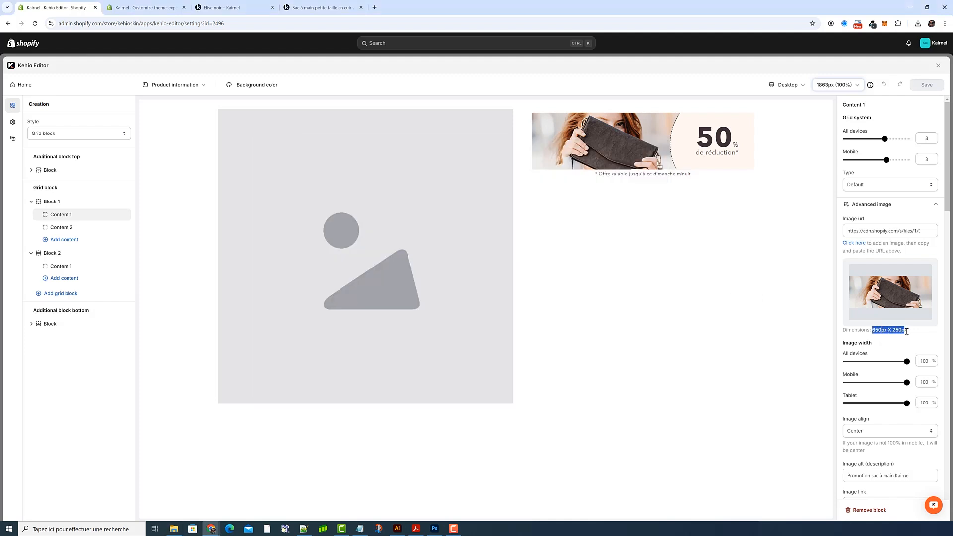
scroll(903, 372, "down", 9)
scroll(901, 393, "down", 3)
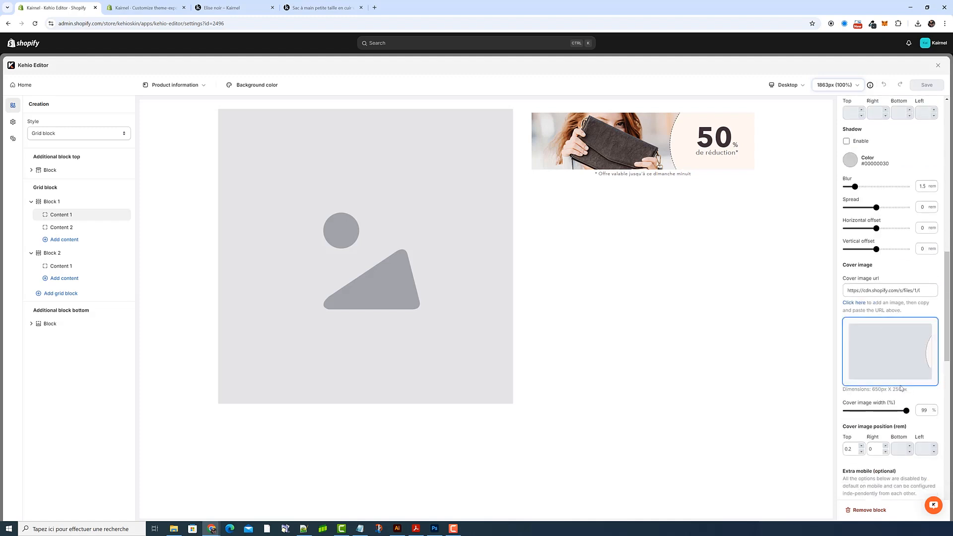
left_click_drag(912, 391, 878, 390)
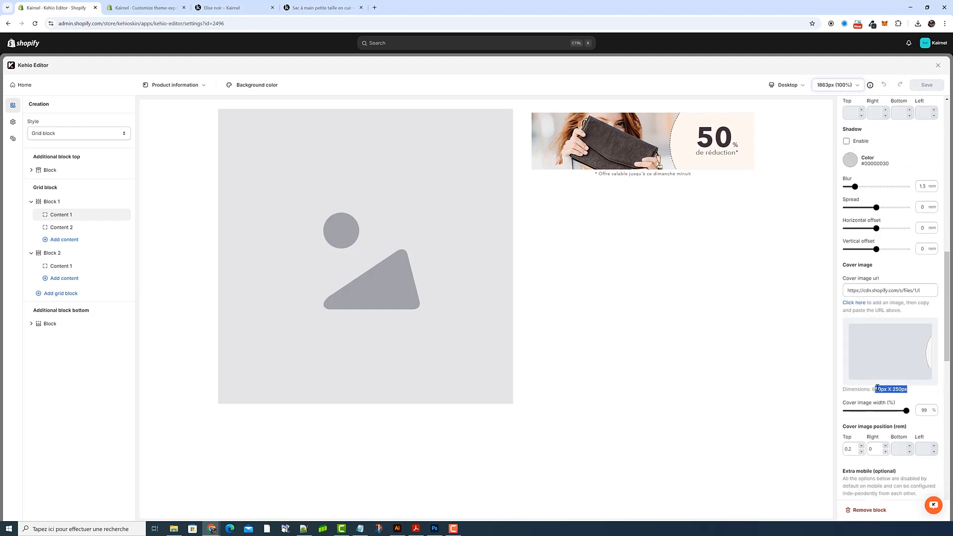
scroll(878, 389, "up", 10)
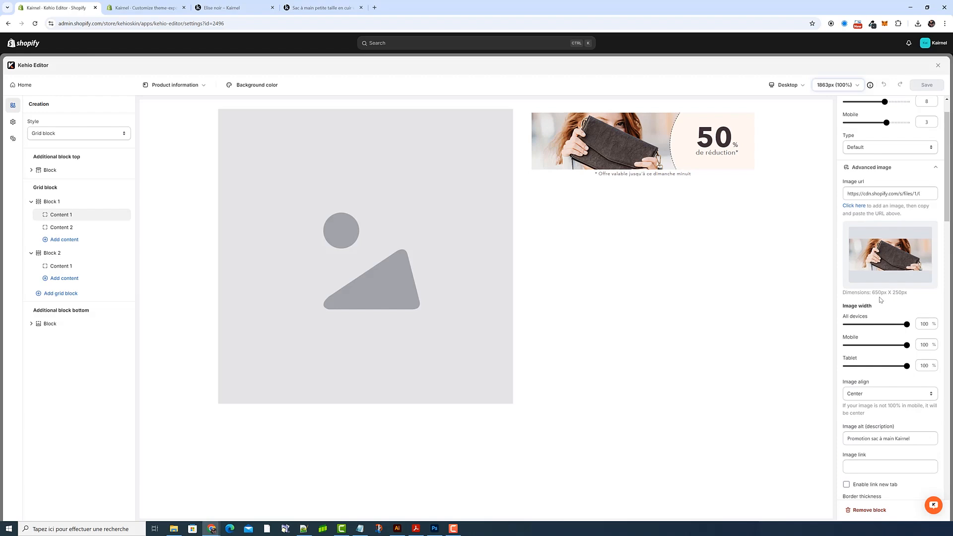
Step: Open the Product-Banner PSD and the img picture from the Téléchargements folder in Photoshop
left_click(174, 529)
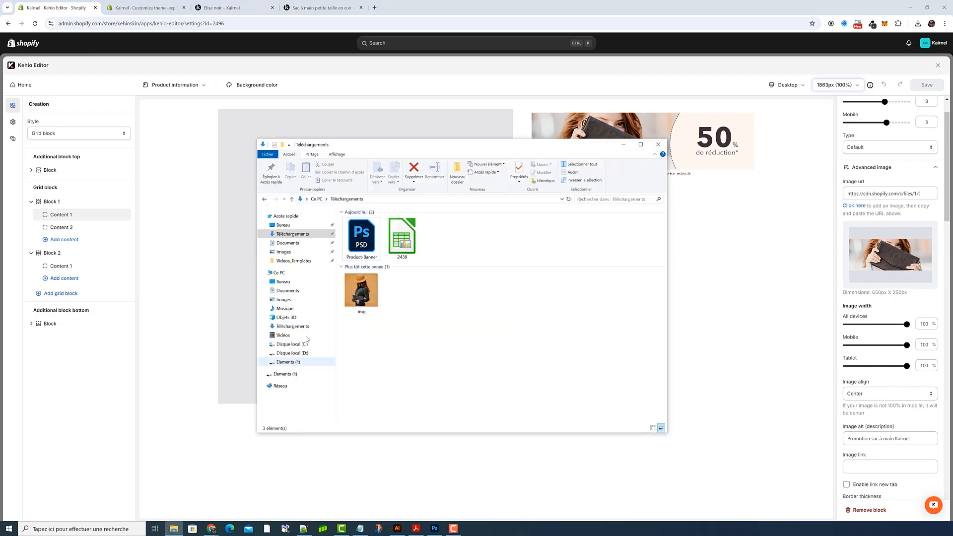
double_click(377, 241)
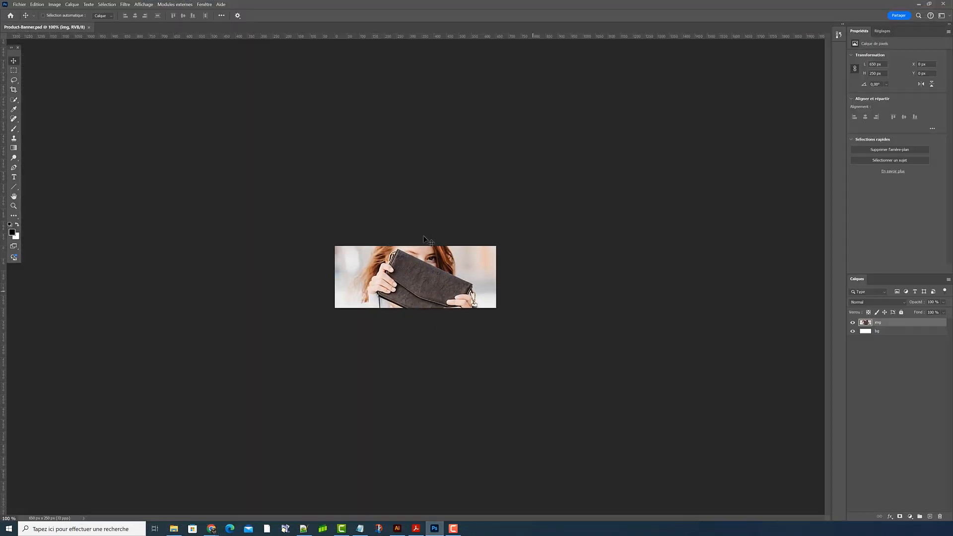
left_click(174, 529)
left_click(362, 292)
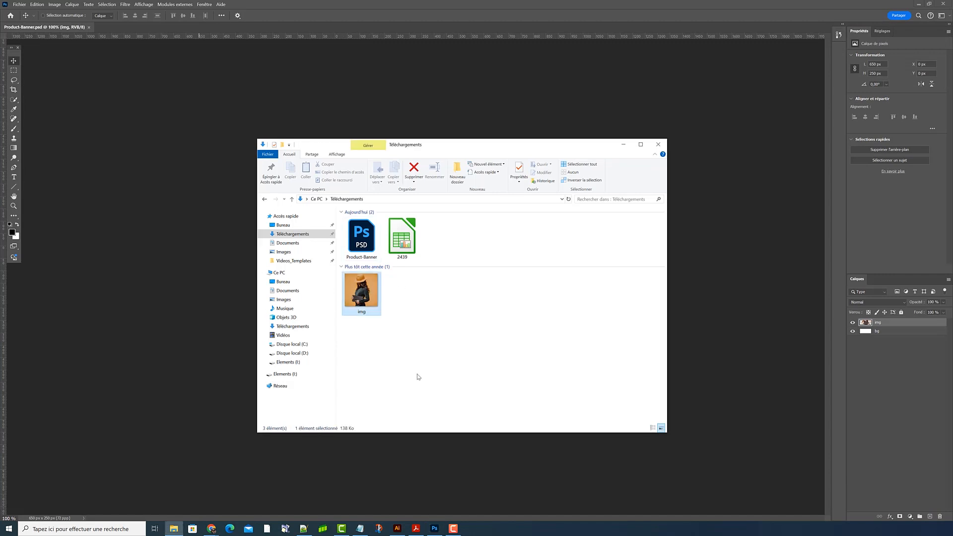
left_click_drag(369, 300, 348, 27)
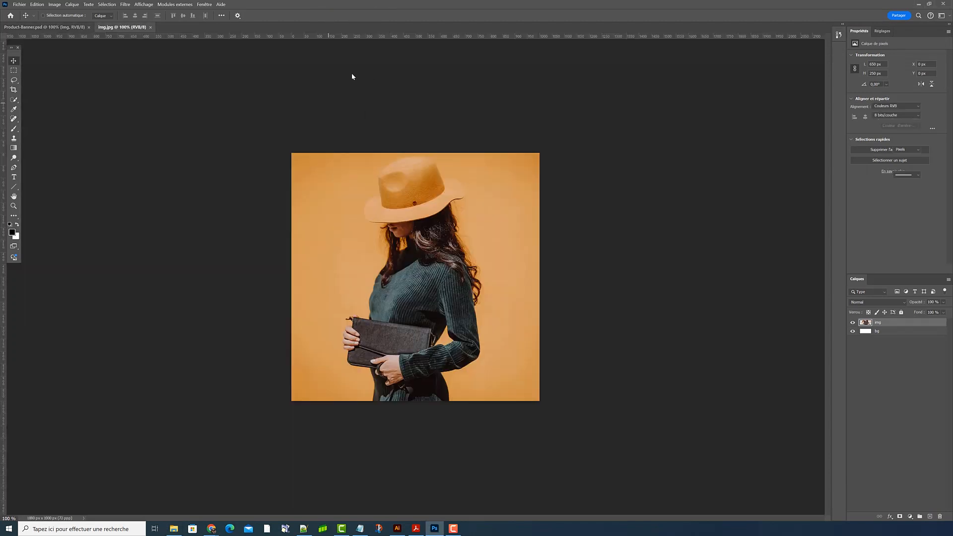
Step: Place the img picture in the Product-Banner document, scale it to about 791 × 790 px, and position it to frame the bag
mouse_move(446, 235)
left_mouse_down()
mouse_move(132, 47)
mouse_move(45, 26)
mouse_move(373, 296)
mouse_move(396, 345)
mouse_move(443, 222)
left_mouse_up()
key("ctrl+t")
left_click_drag(303, 85, 351, 123)
left_click_drag(436, 256, 421, 242)
left_click_drag(535, 115, 506, 153)
key("Return")
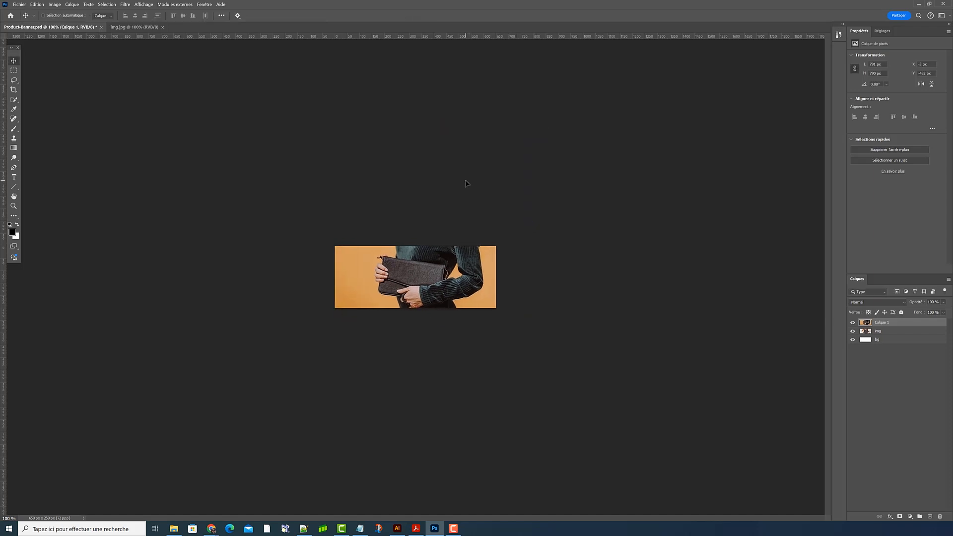
Step: Apply a Brightness/Contrast adjustment to the new picture layer, with brightness 6 and slightly more contrast
left_click(54, 5)
mouse_move(74, 21)
left_click(163, 21)
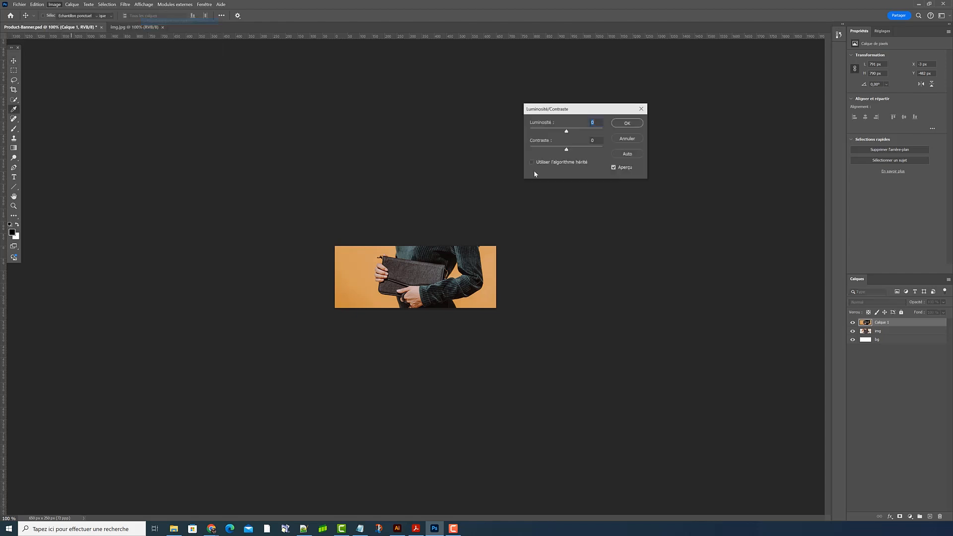
left_click_drag(566, 149, 570, 152)
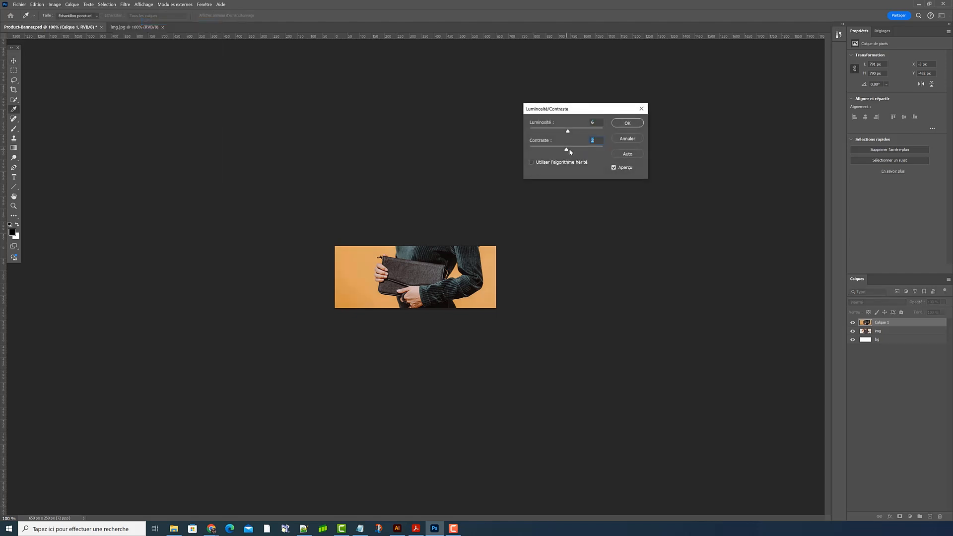
left_click(628, 124)
Step: Flatten the banner image and export it for web as a JPEG named banner-image-kairnel in the Téléchargements folder
right_click(889, 325)
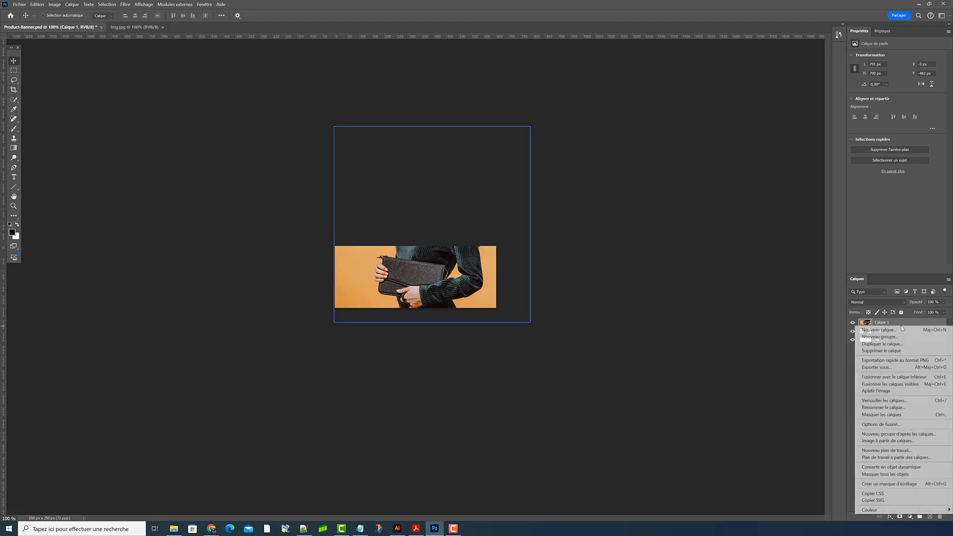
left_click(894, 391)
key("ctrl+alt+shift+s")
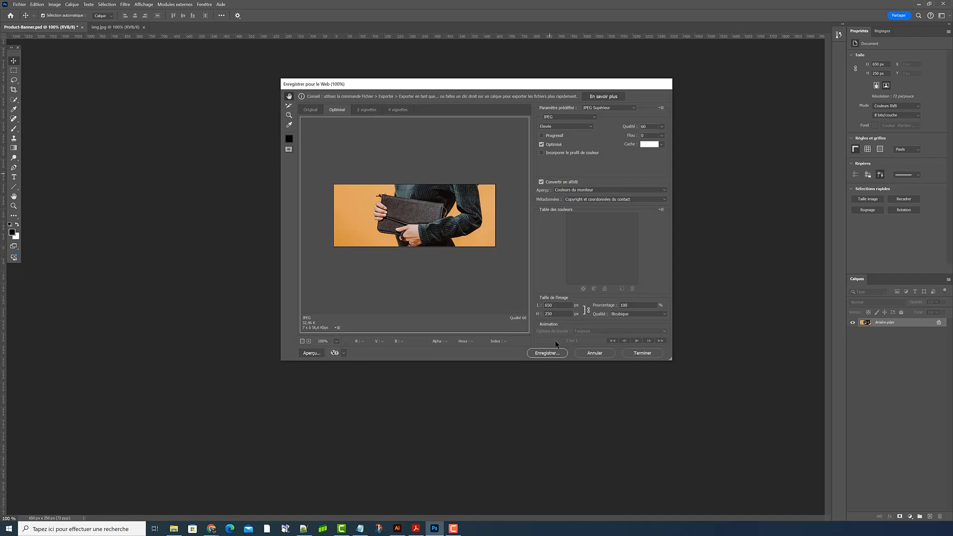
left_click_drag(553, 306, 543, 315)
left_click(546, 353)
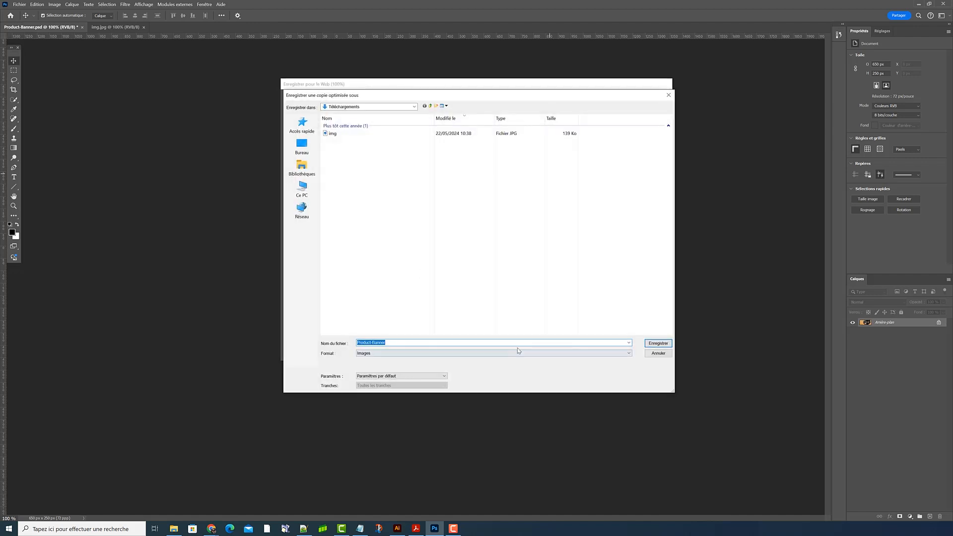
type("banner-image-kaimel")
key("Return")
Step: Return to Kehio Editor in the browser, open the Shopify Files page from the image URL hint, and upload banner-image-kairnel
mouse_move(212, 531)
left_click(217, 507)
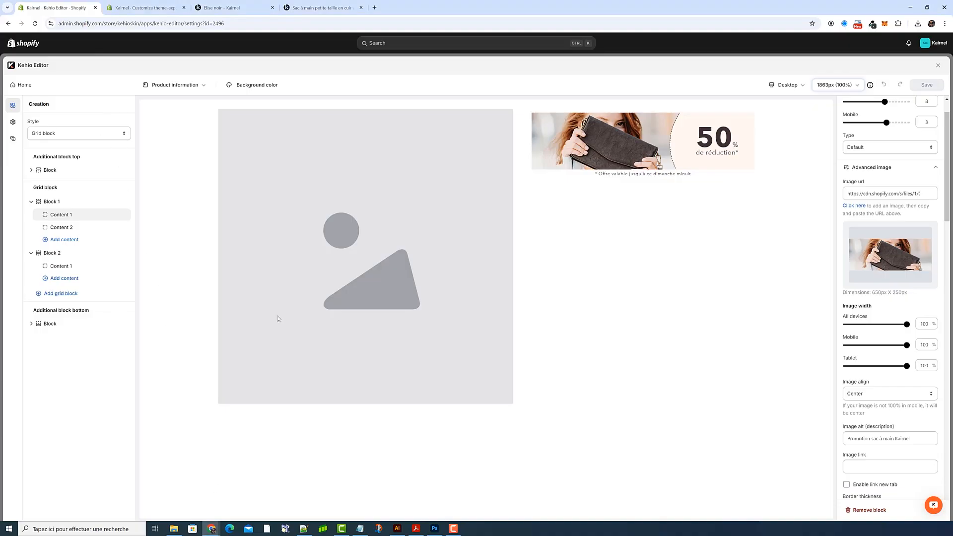
left_click_drag(854, 195, 865, 196)
left_click(866, 196)
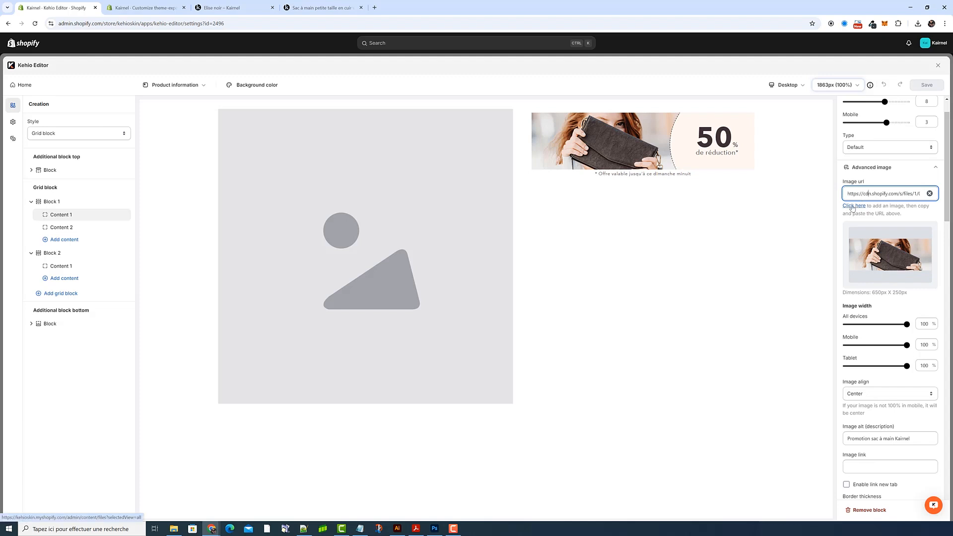
left_click(853, 206)
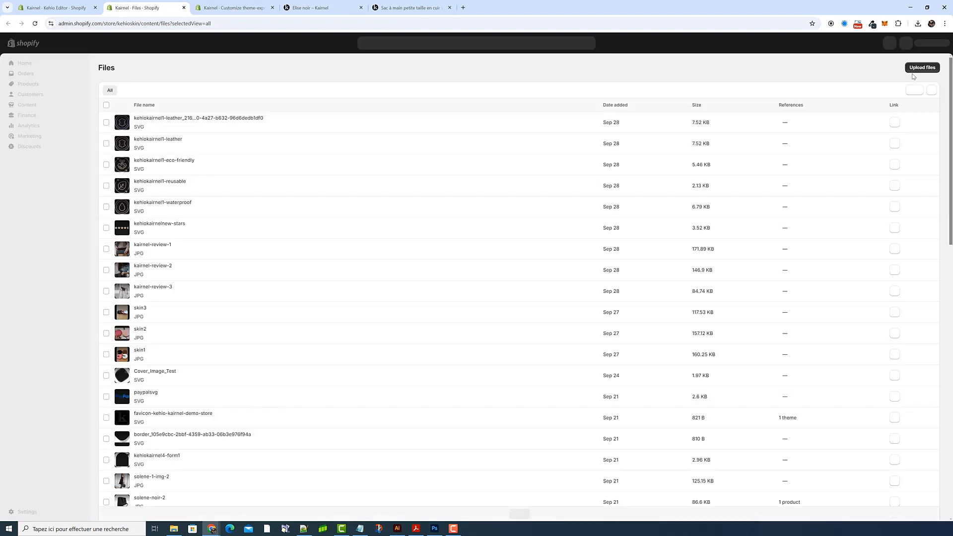
left_click(917, 68)
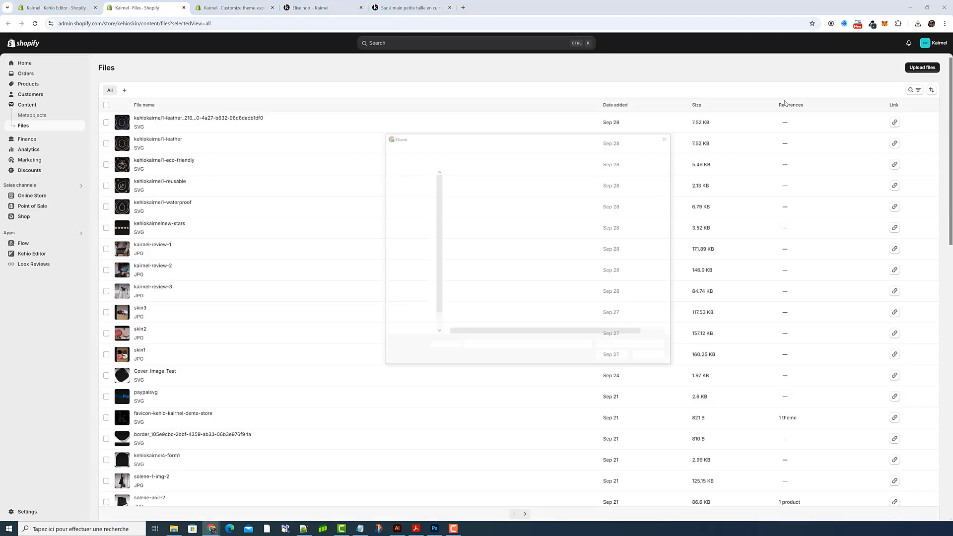
left_click(478, 193)
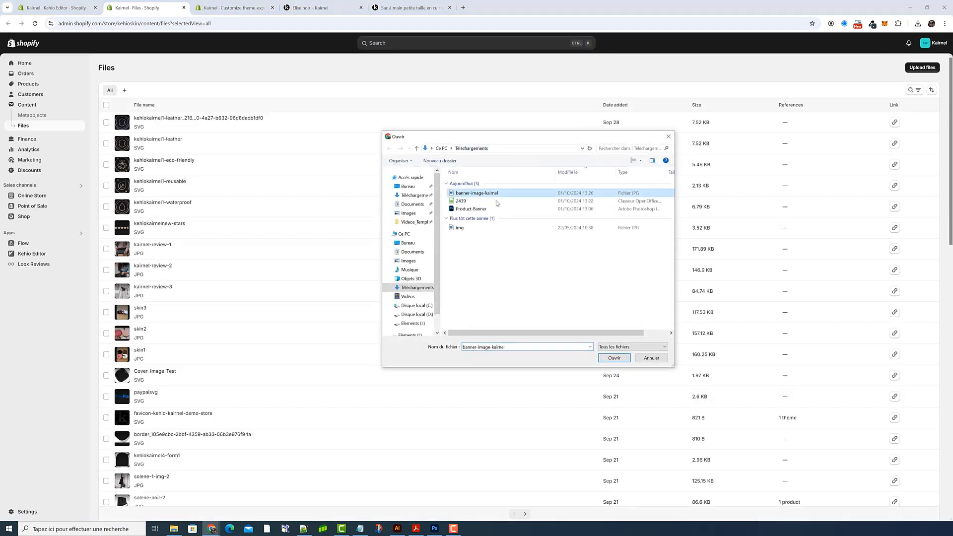
left_click(610, 358)
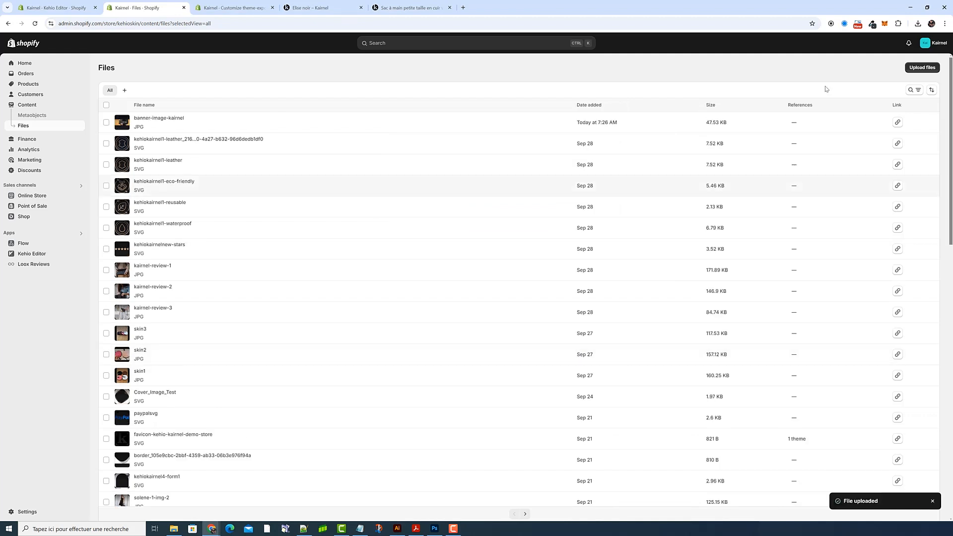
Step: Copy the link of banner-image-kairnel and paste it as Content 1's image URL in Kehio Editor
left_click(898, 123)
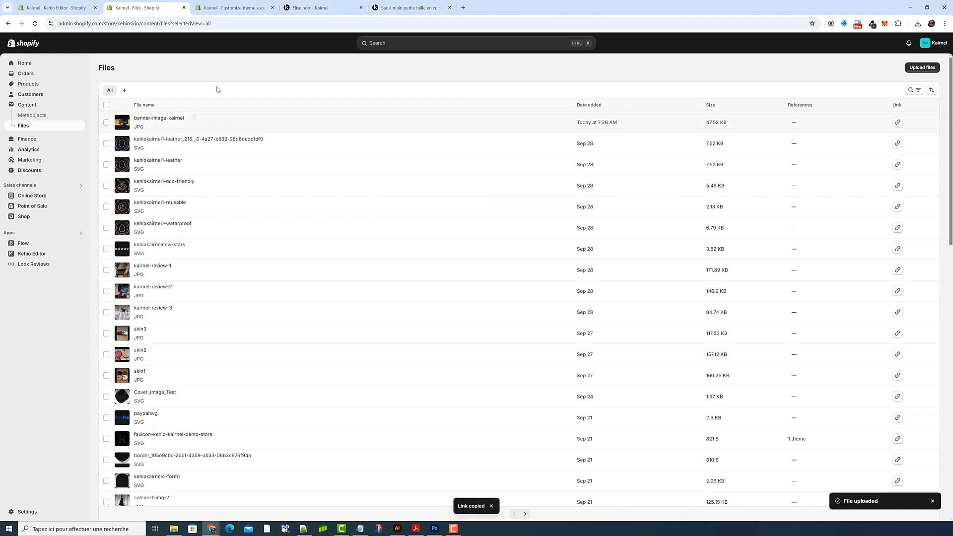
left_click(56, 7)
triple_click(872, 194)
key("ctrl+v")
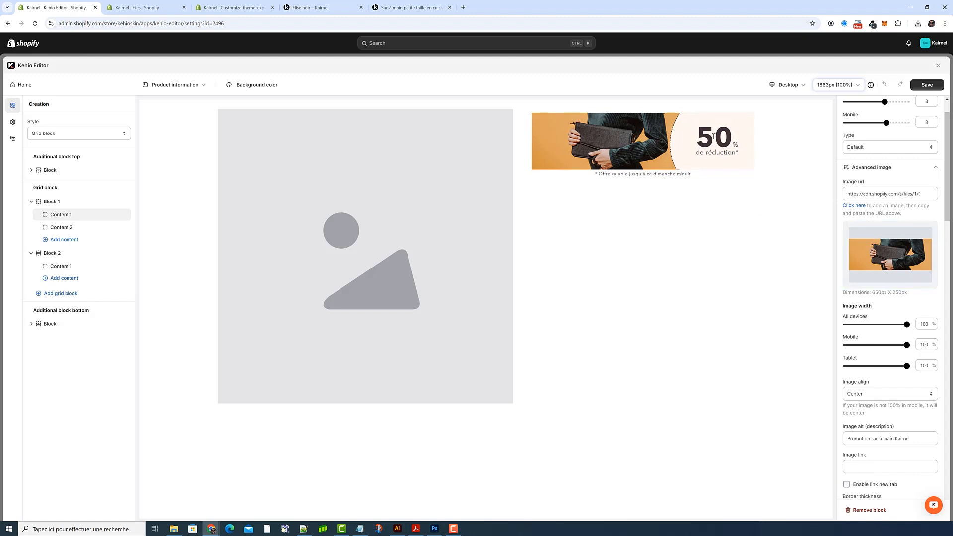
Step: Copy the cover image URL from Content 1's advanced image settings
scroll(876, 293, "down", 4)
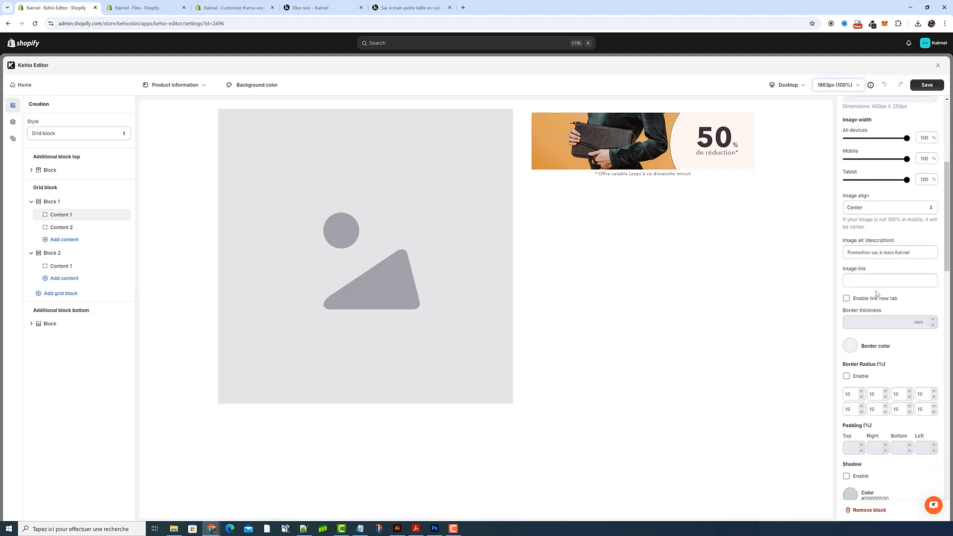
scroll(876, 293, "down", 5)
left_click(895, 402)
key("ctrl+a")
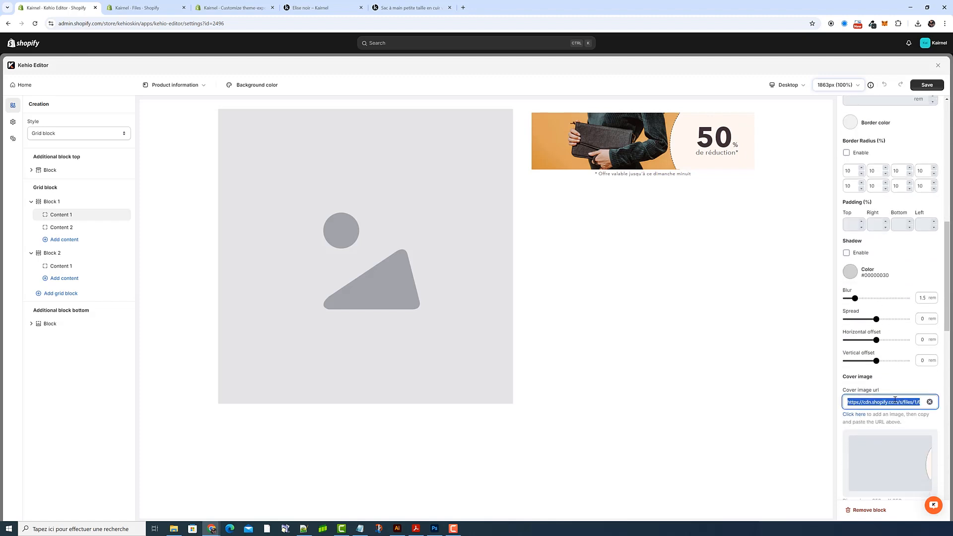
right_click(877, 402)
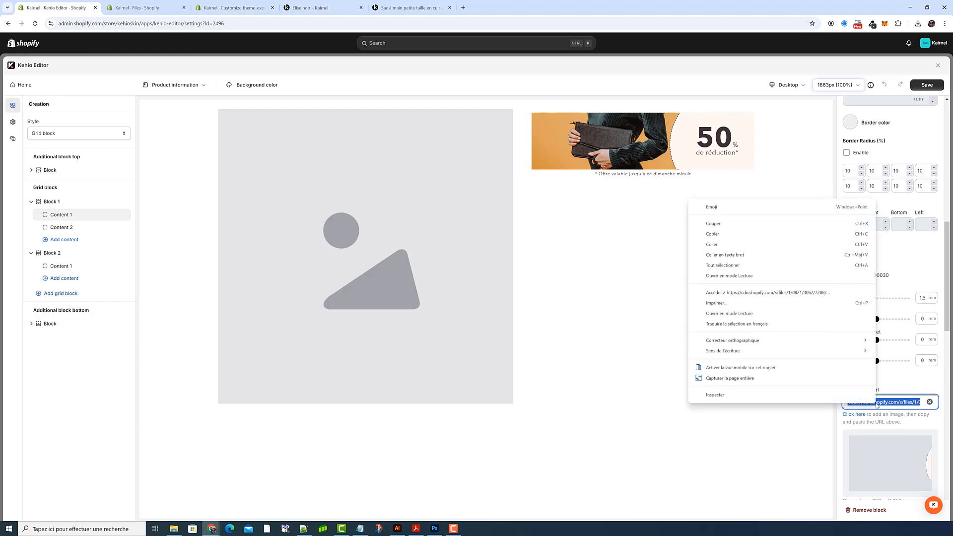
left_click(746, 235)
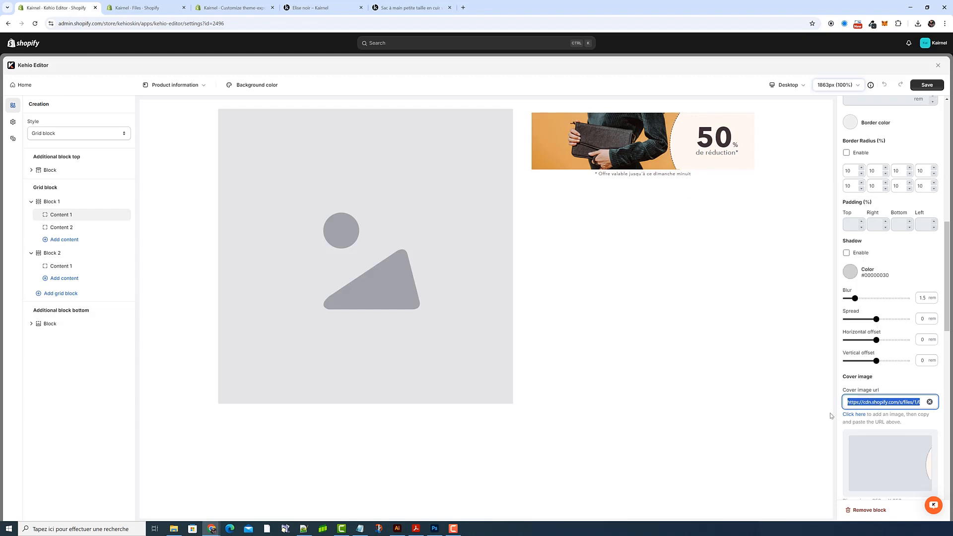
Step: Open the SVG Color tool from the Kehio template site and load the cover image SVG from the copied URL
left_click(411, 8)
scroll(376, 98, "up", 5)
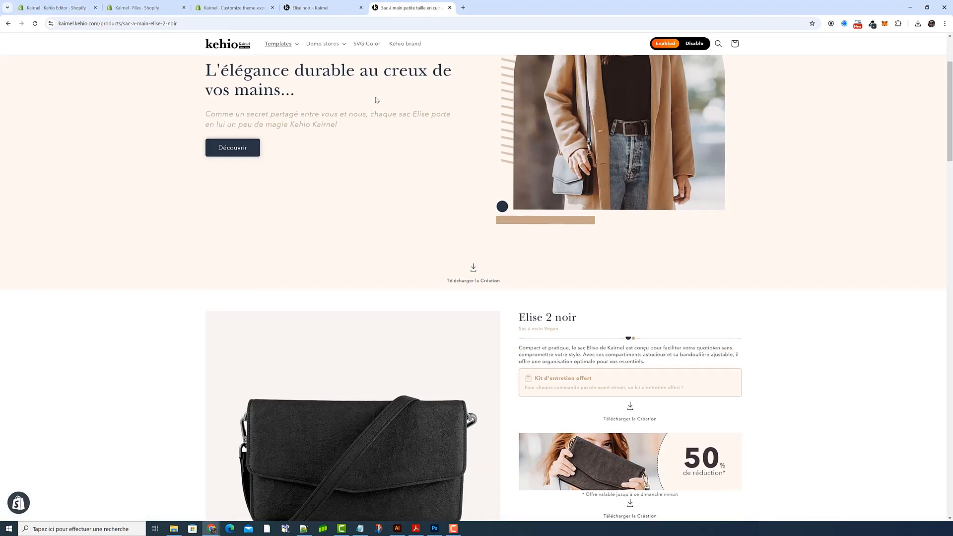
left_click(374, 45)
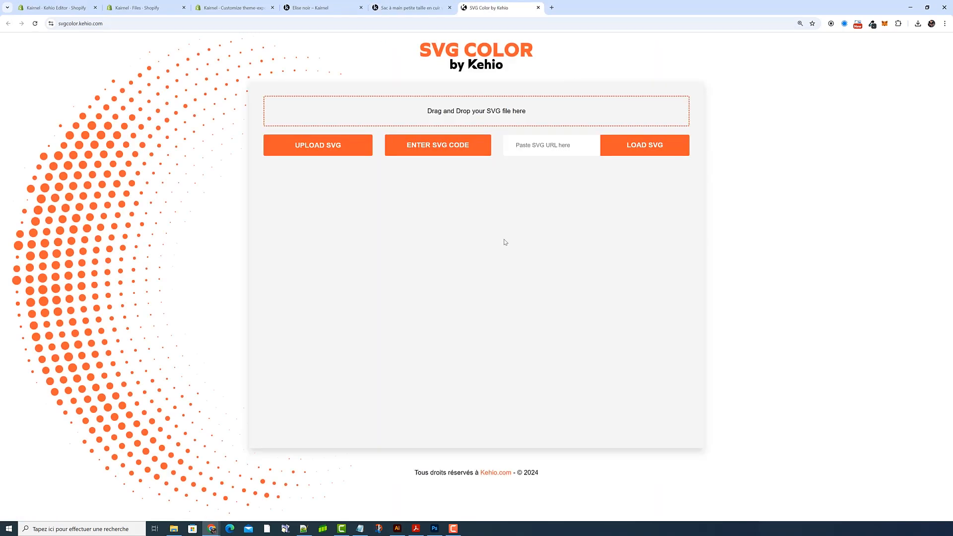
left_click(558, 147)
key("ctrl+v")
left_click(647, 146)
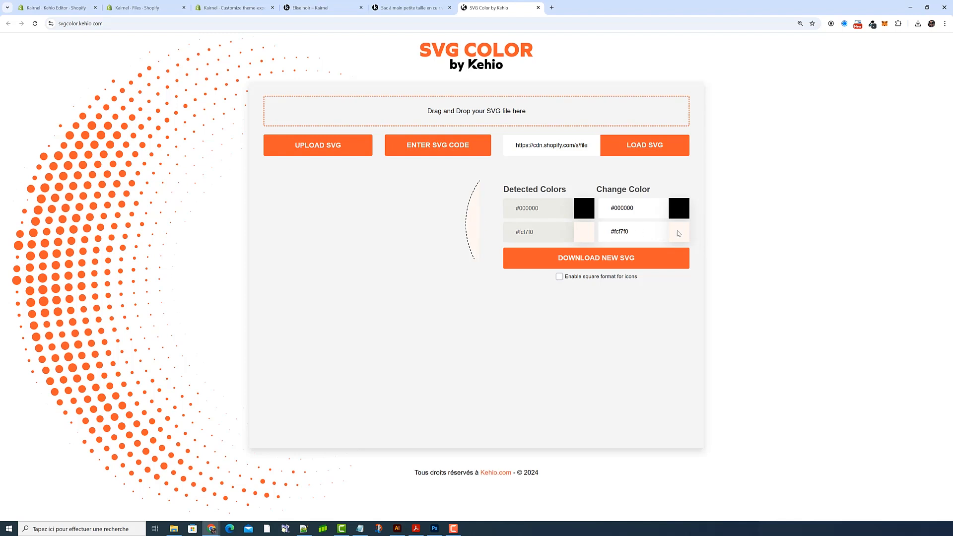
Step: Switch to Kehio Editor and sample the dark jacket color #344040 from the banner photo with the color picker extension
left_click(65, 9)
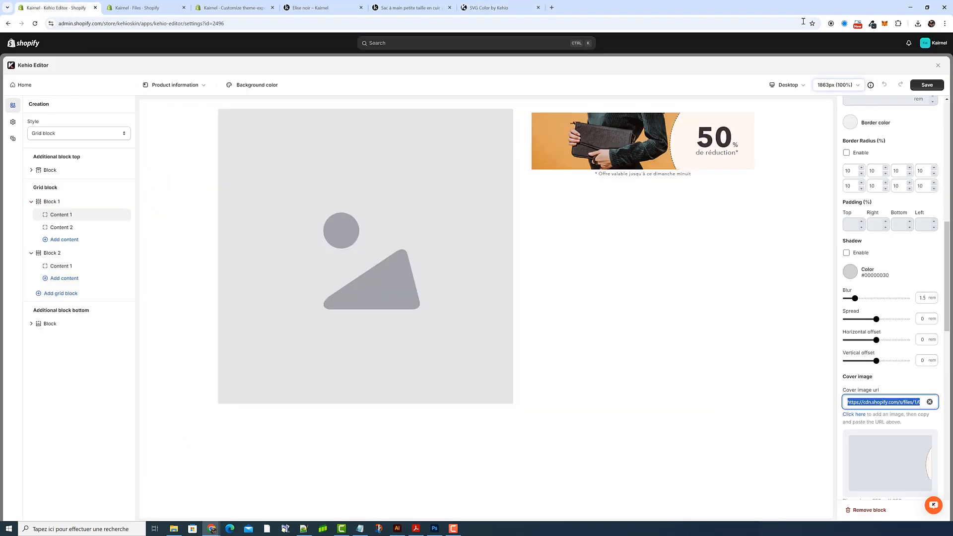
left_click(873, 24)
key("Escape")
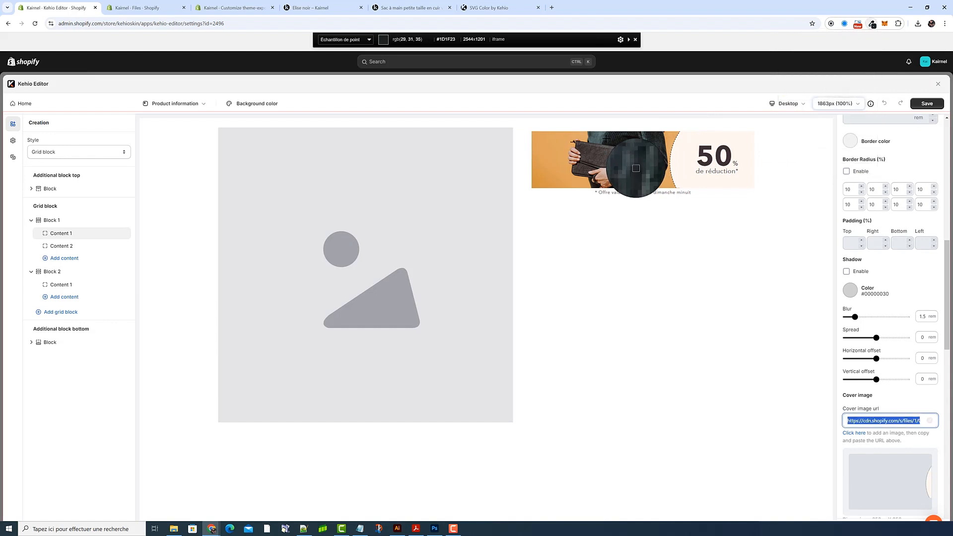
left_click(635, 169)
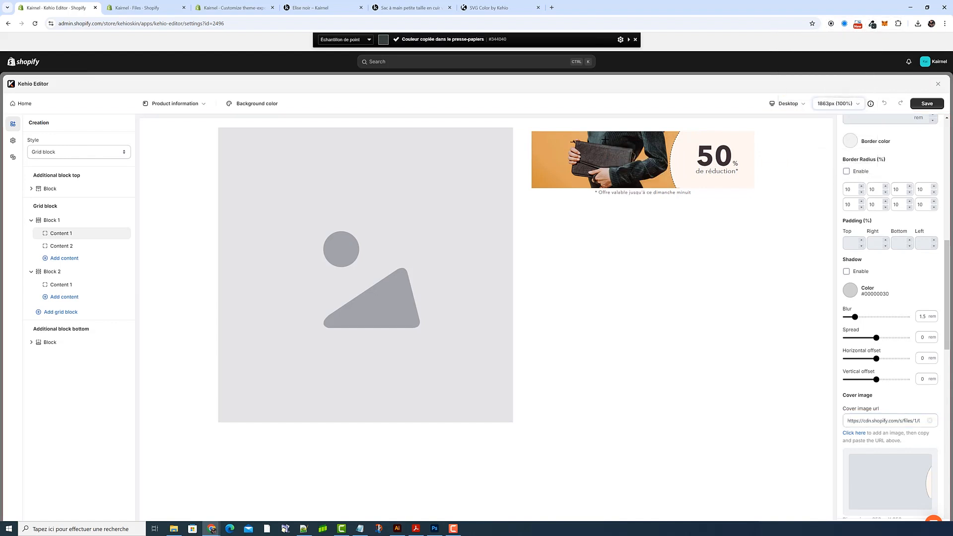
Step: In the SVG Color tool, replace the detected color #fcf7f0 with #344040
left_click(494, 8)
left_click(654, 233)
key("ctrl+v")
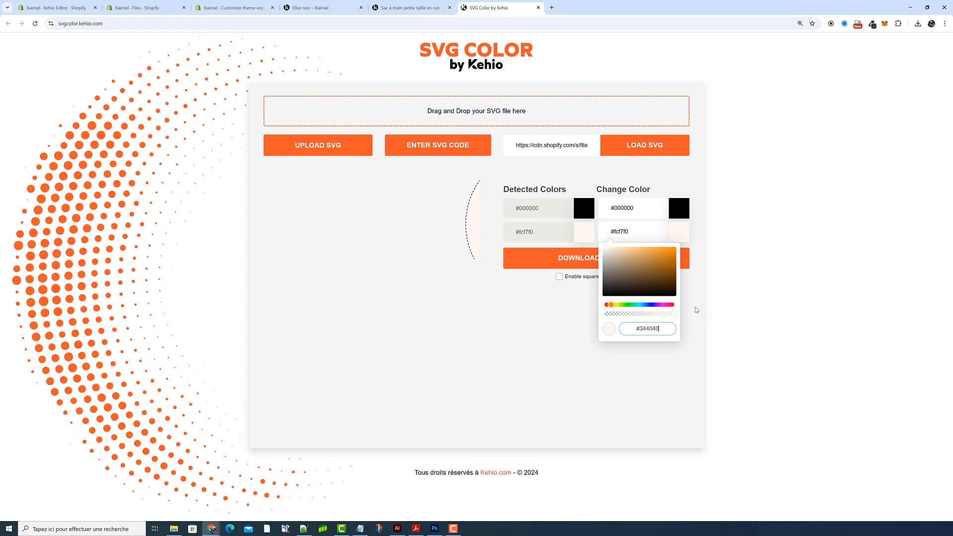
left_click(697, 310)
Step: Replace the detected color #000000 with #ffffff and download the new SVG
left_click(673, 217)
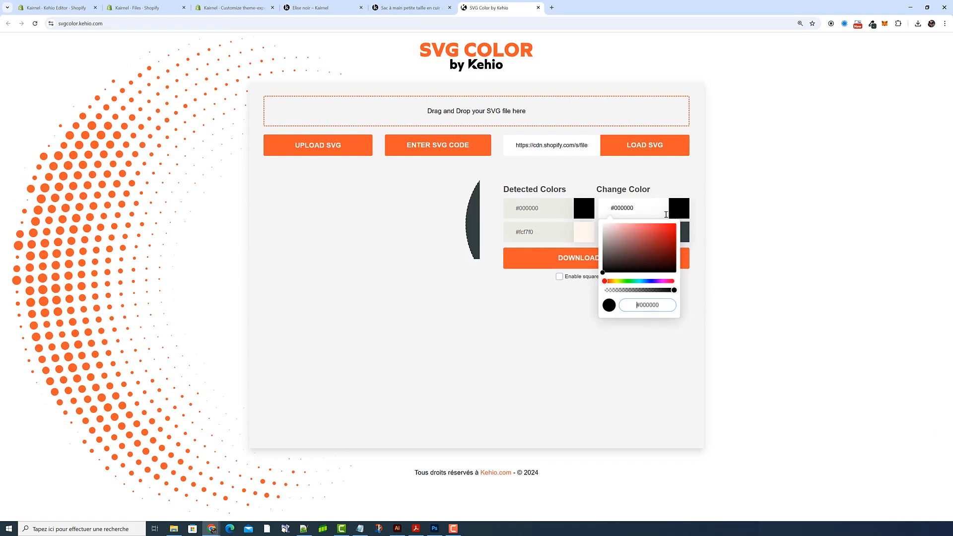
left_click_drag(624, 240, 599, 229)
left_click(580, 296)
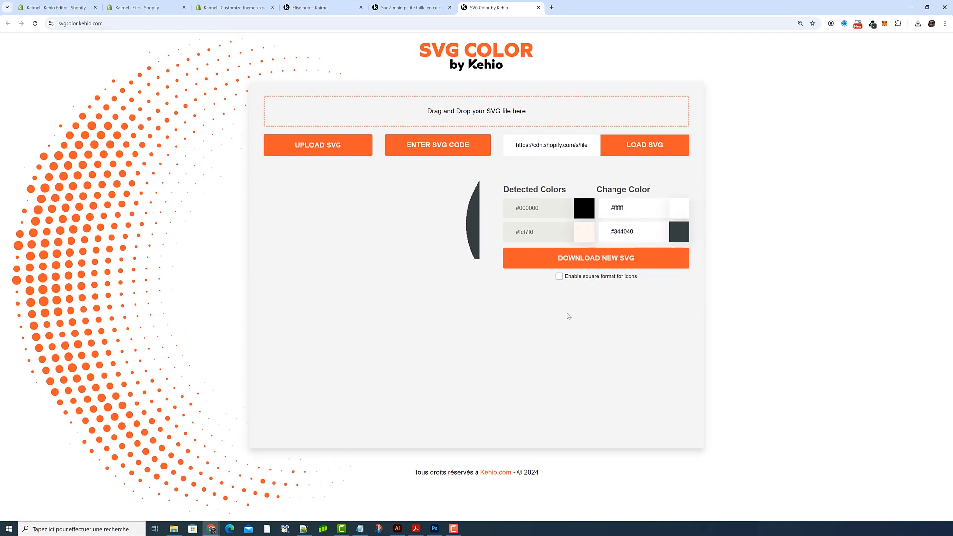
left_click(598, 259)
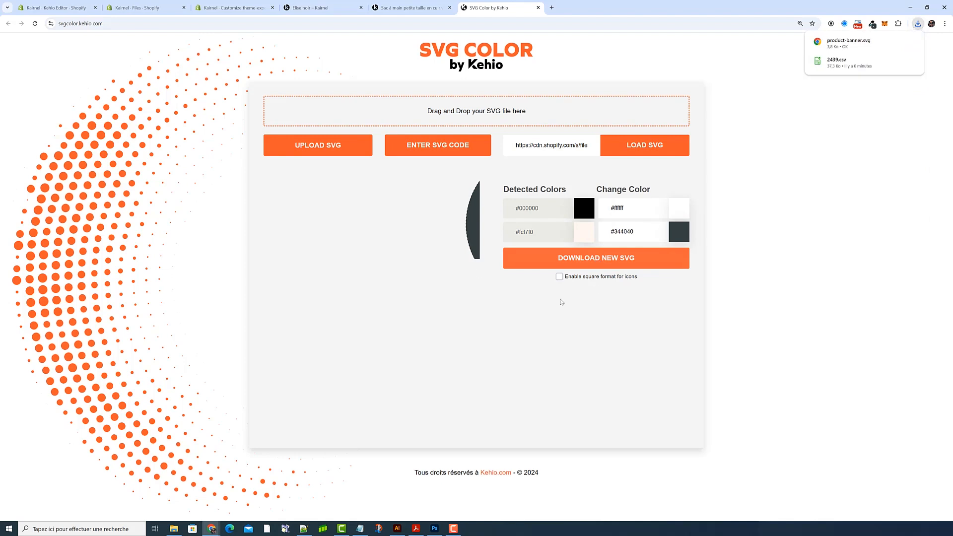
Step: Upload the recolored product-banner SVG from the downloads folder to the Shopify Files page
key("ctrl+2")
triple_click(923, 67)
left_click(475, 197)
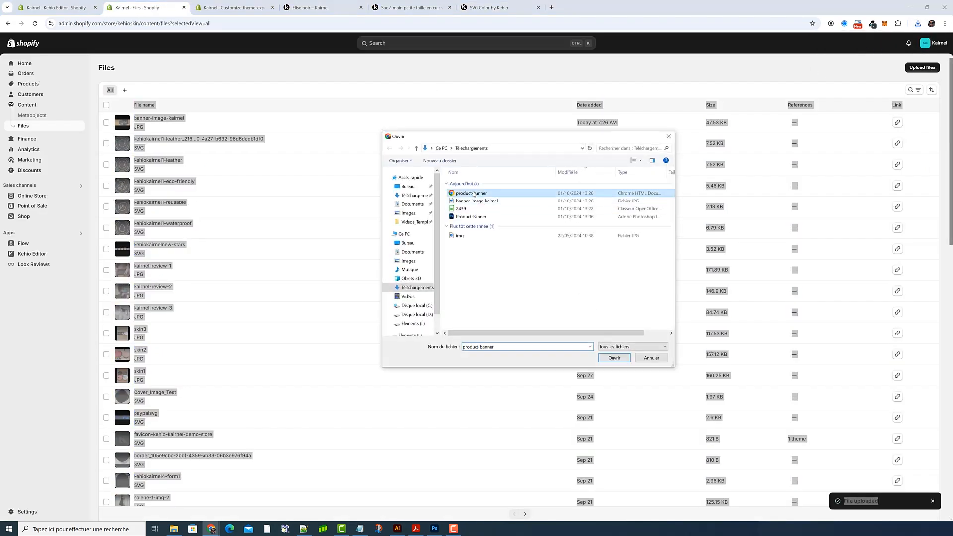
left_click(616, 361)
left_click(624, 71)
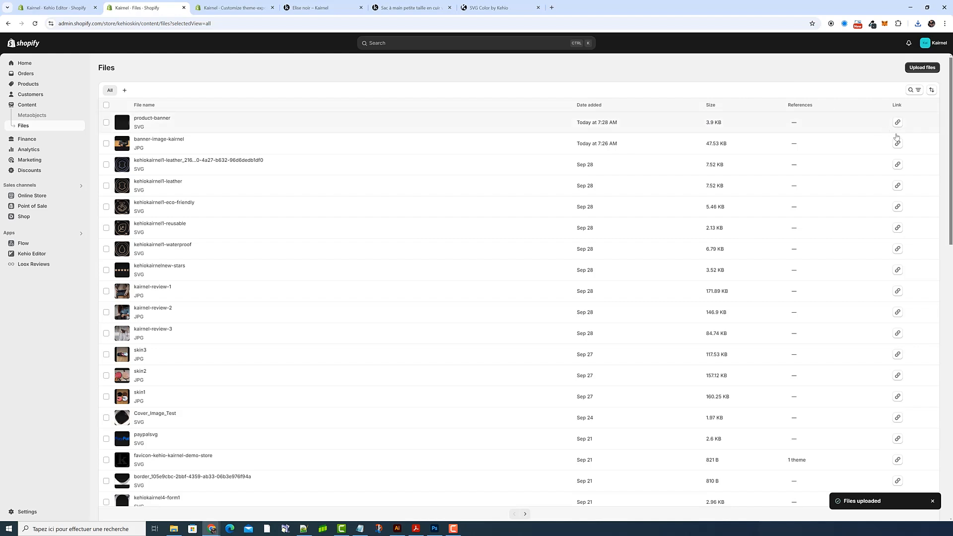
Step: Copy the link of product-banner and paste it as Content 1's cover image URL in Kehio Editor
left_click(898, 123)
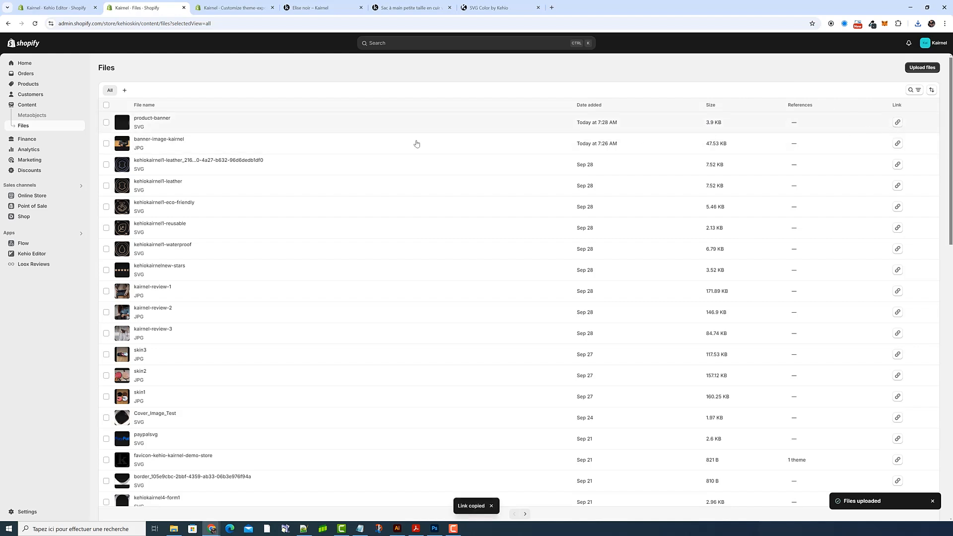
left_click(36, 9)
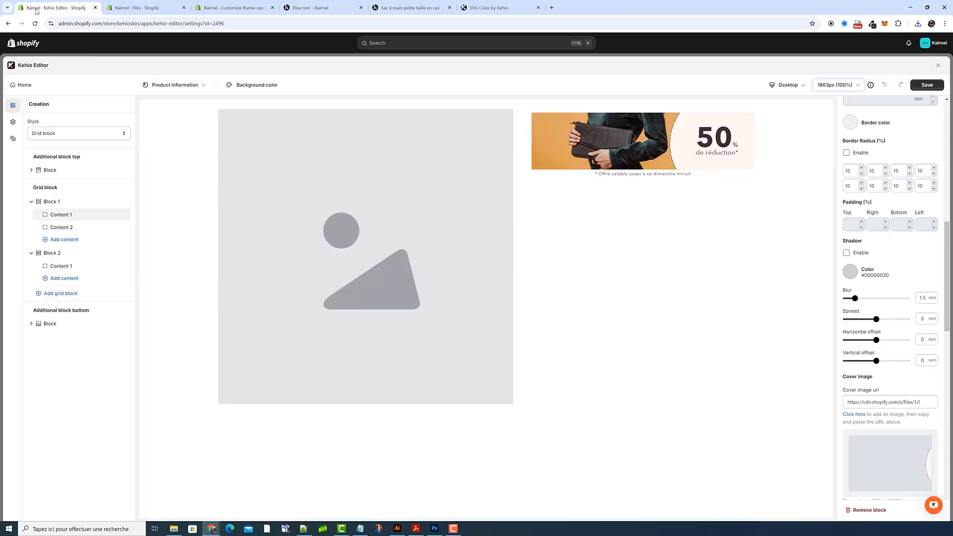
triple_click(886, 401)
key("ctrl+v")
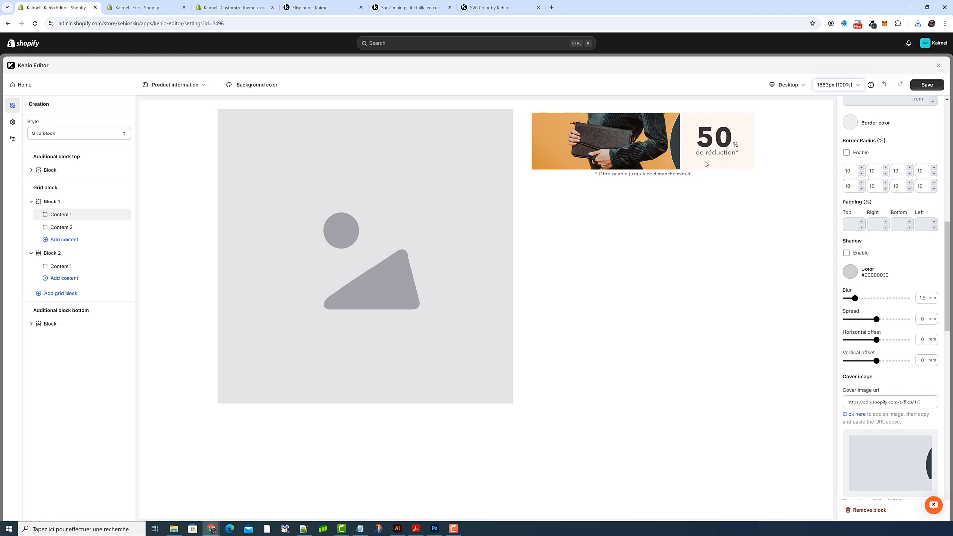
Step: Open the background settings of Block 1
left_click_drag(698, 134, 750, 160)
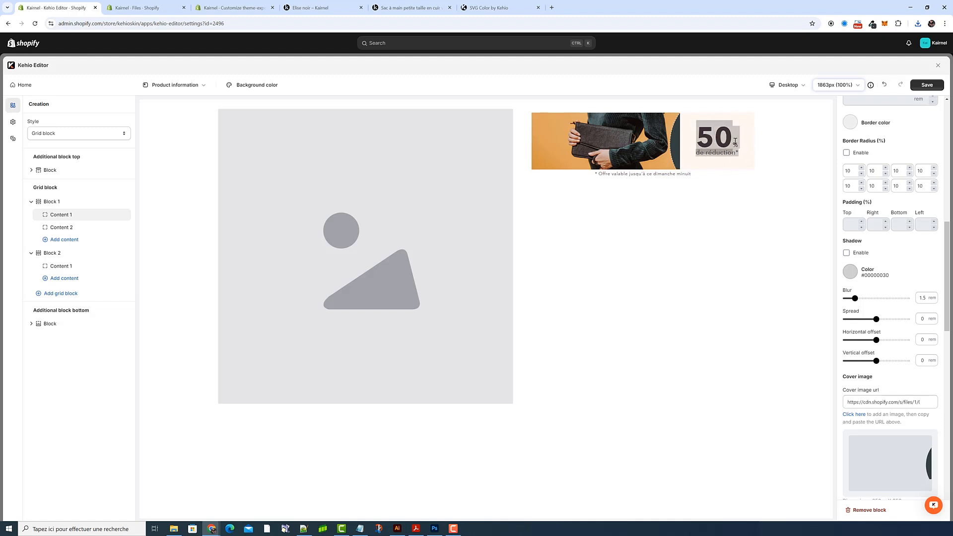
left_click(735, 147)
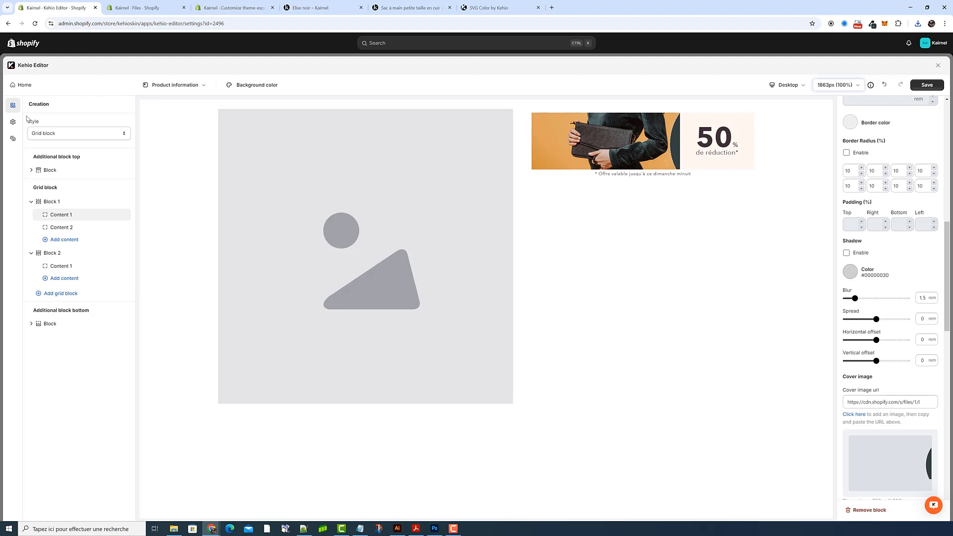
left_click(66, 203)
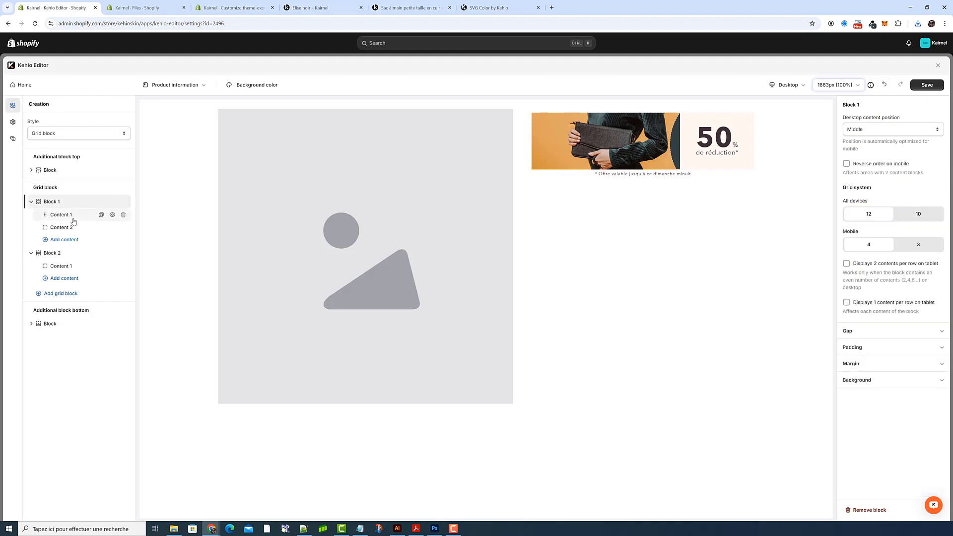
left_click(72, 216)
left_click(68, 202)
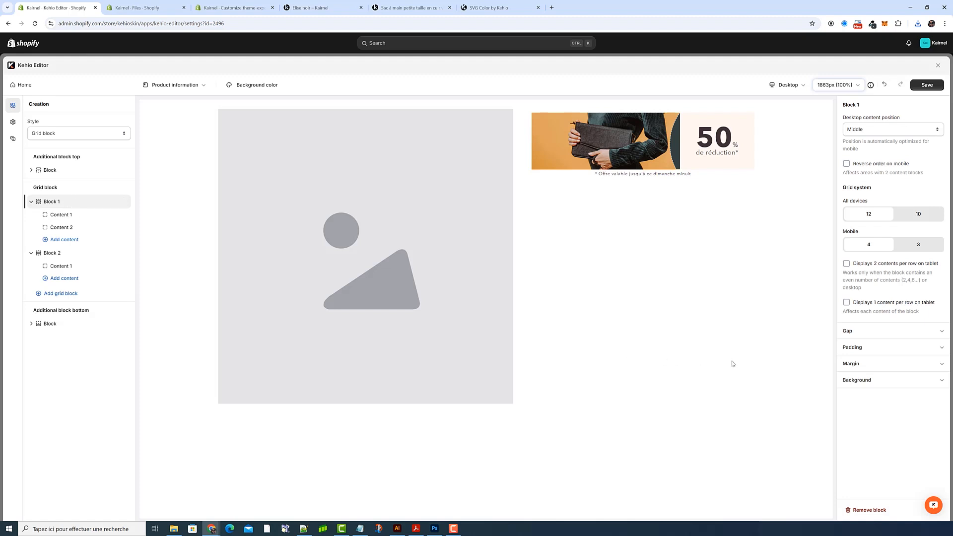
left_click(870, 383)
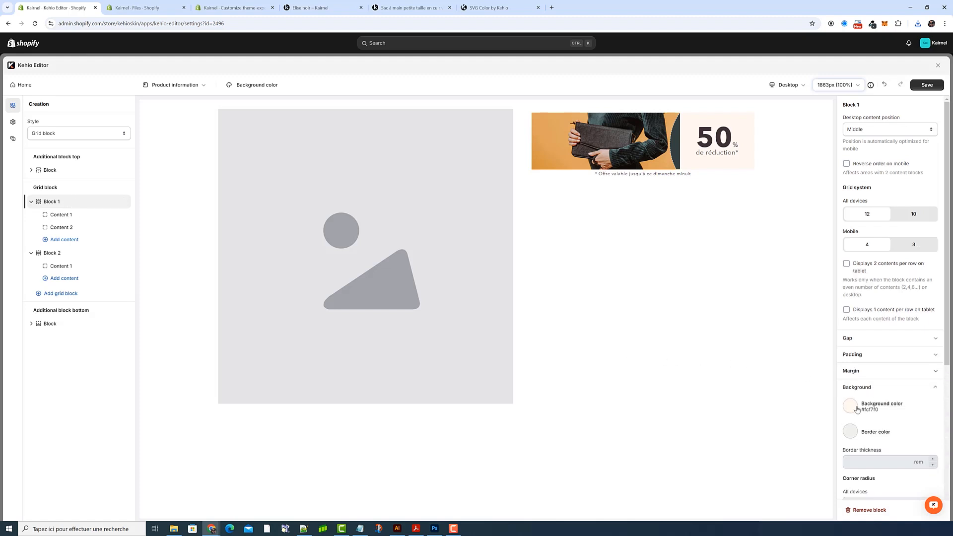
Step: Copy the replacement color code #344040 from the SVG Color tool
left_click(484, 8)
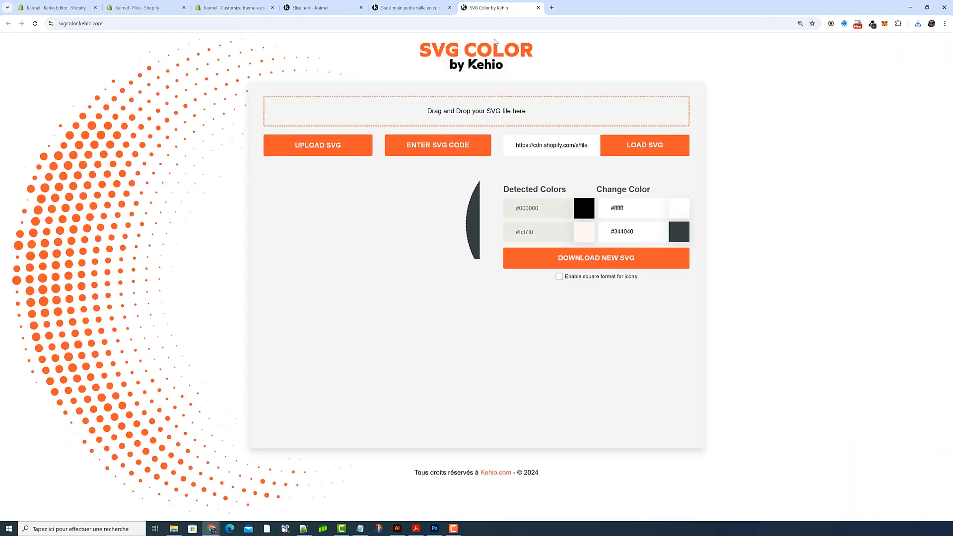
left_click_drag(632, 233, 611, 232)
right_click(617, 231)
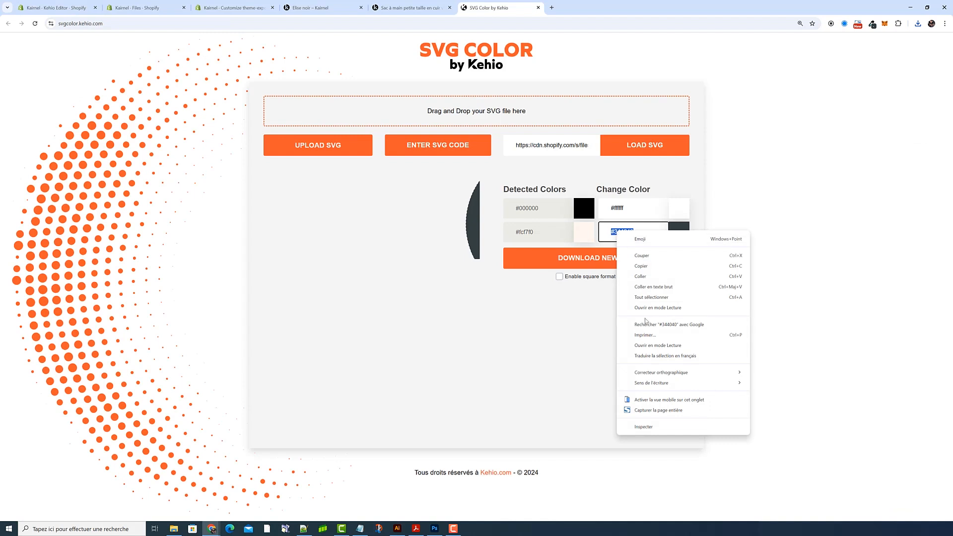
key("Escape")
left_click(609, 230)
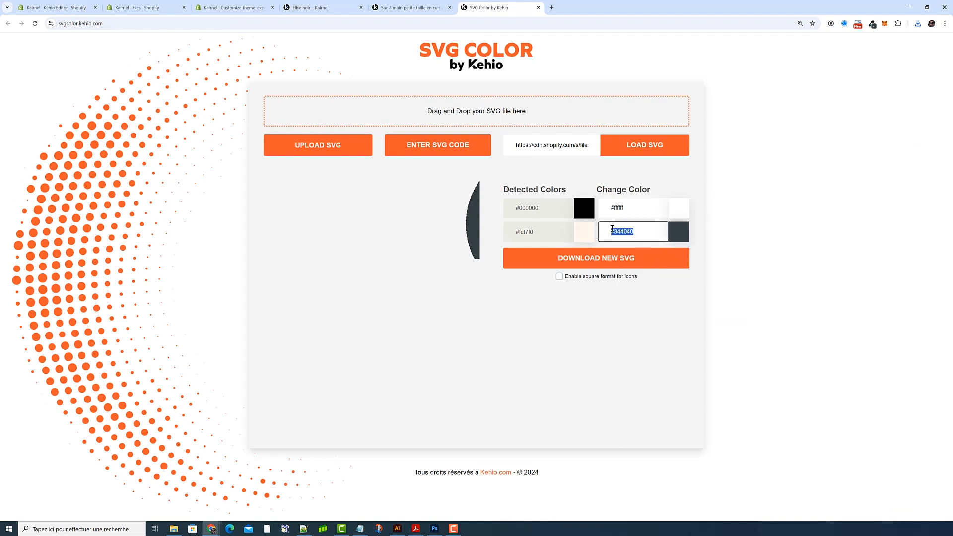
Step: Set Block 1's background color to #344040 in Kehio Editor and save the creation
left_click(54, 7)
left_click(850, 406)
left_click(913, 376)
key("ctrl+v")
left_click(918, 424)
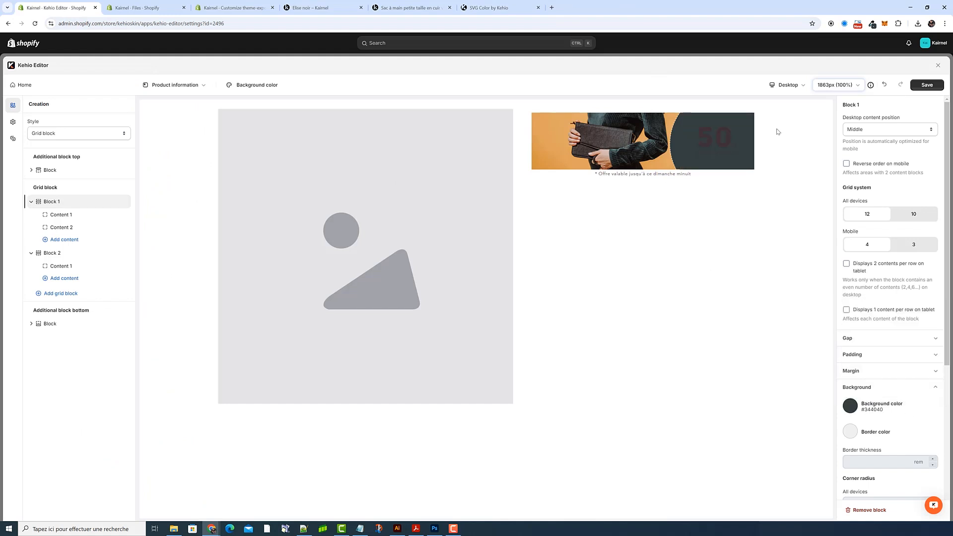
left_click(923, 87)
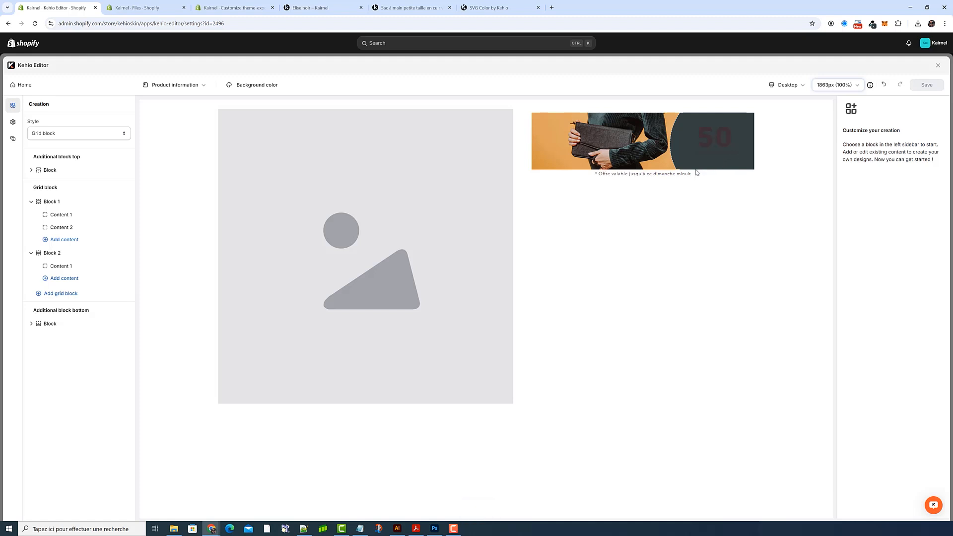
Step: Temporarily hide and show again the text items of Content 2 to identify them in the banner
left_click(77, 227)
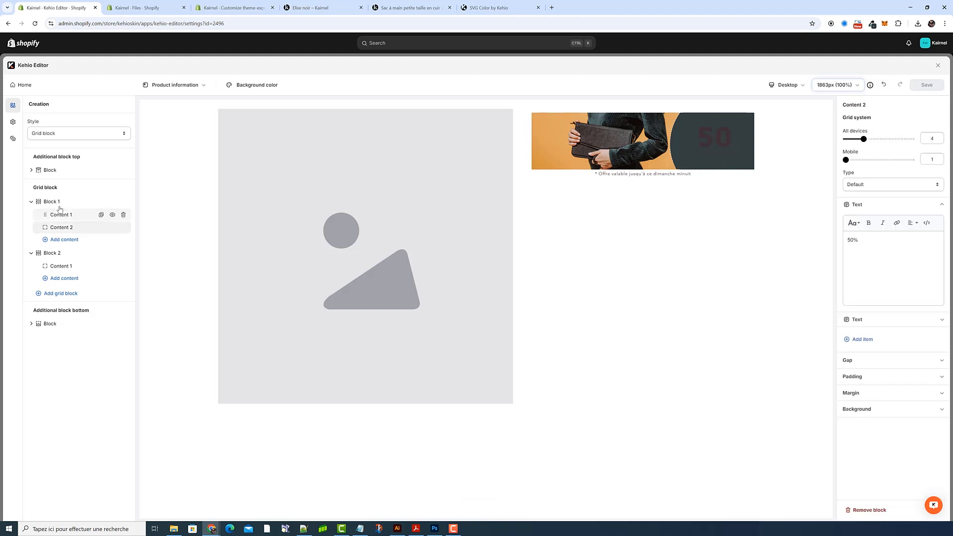
left_click(879, 205)
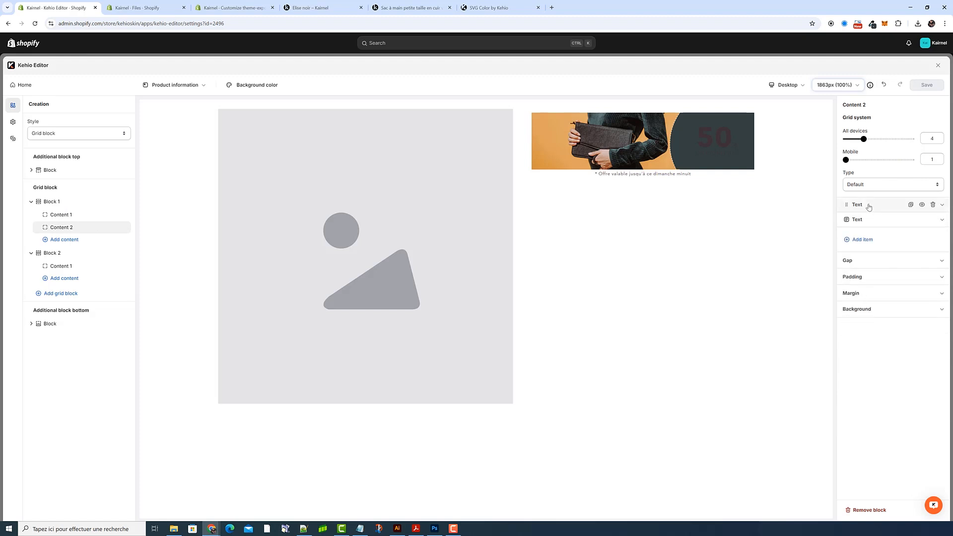
left_click(923, 205)
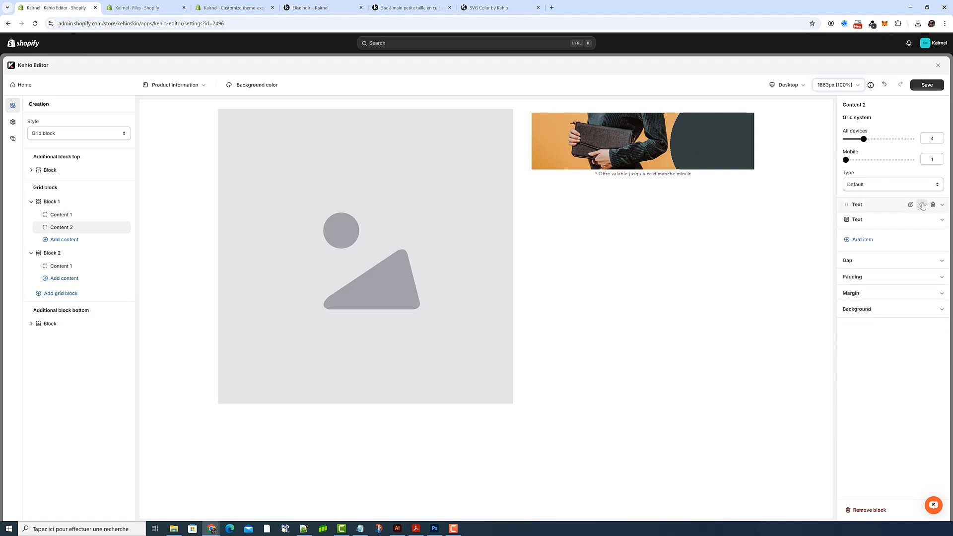
left_click(924, 220)
left_click(923, 221)
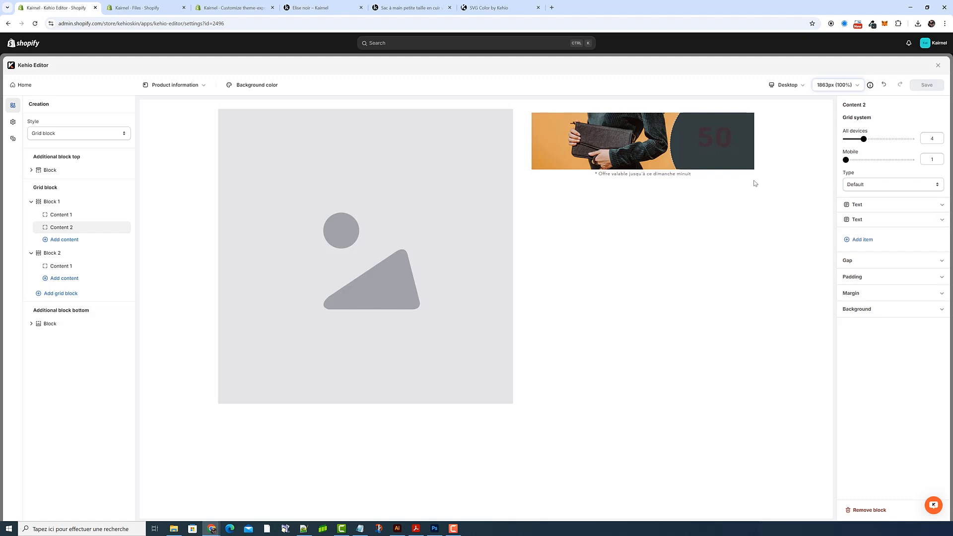
Step: Examine the HTML source of Content 2's 50% text, then return to the formatted view
left_click(856, 205)
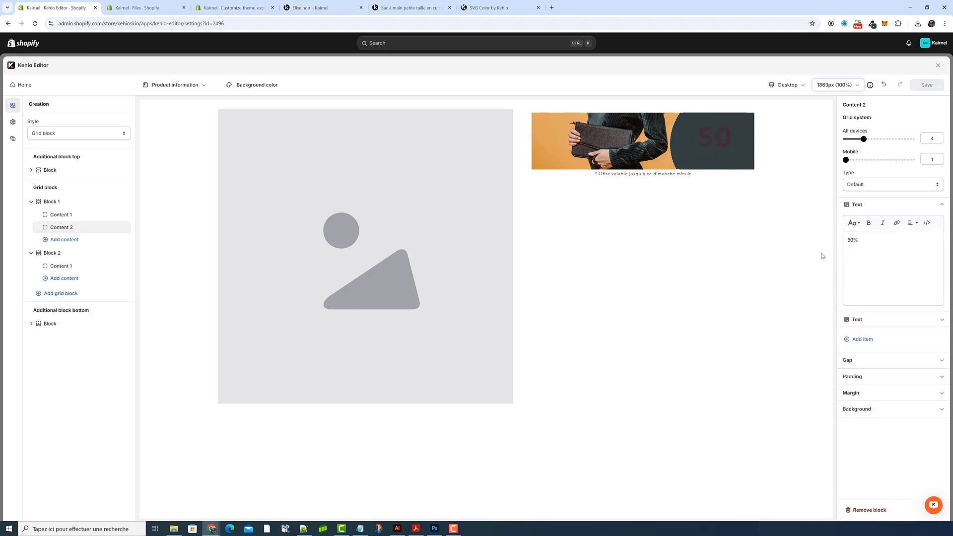
left_click(927, 222)
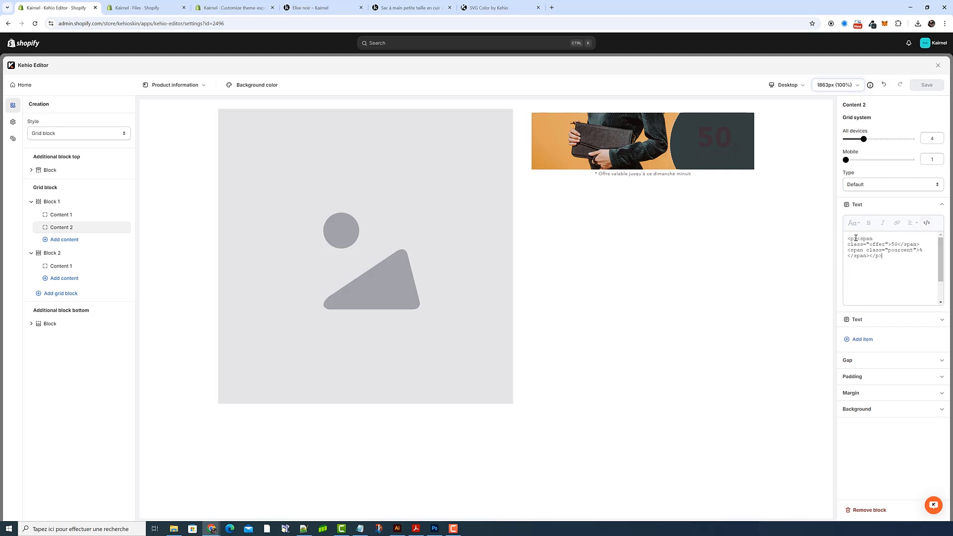
left_click(927, 227)
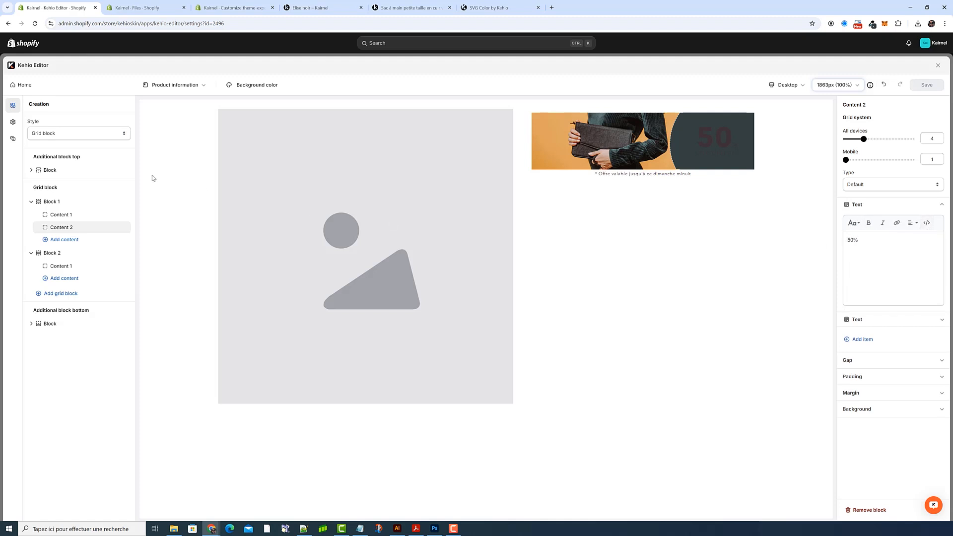
Step: Set the Paragraph text color to white (#ffffff) in the creation's settings
left_click(12, 122)
left_click(49, 140)
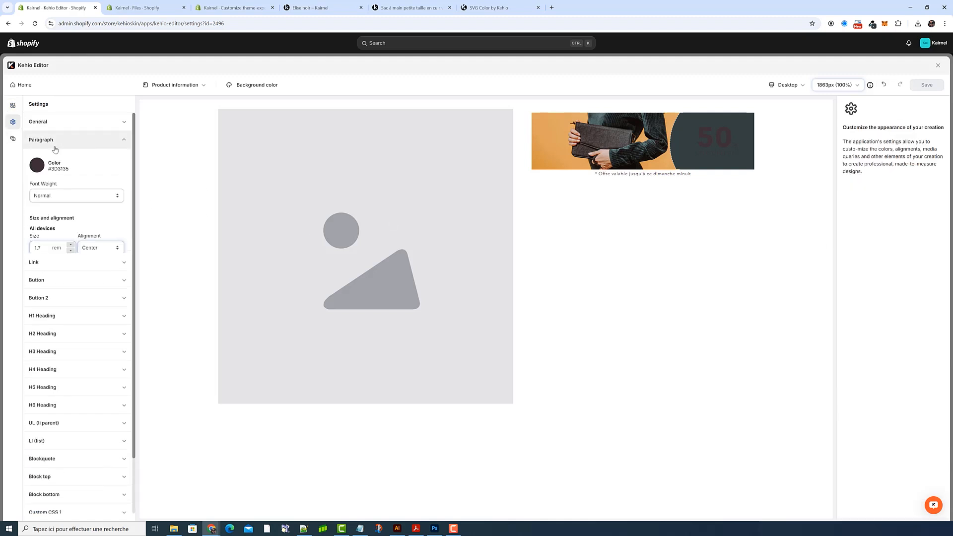
left_click(38, 167)
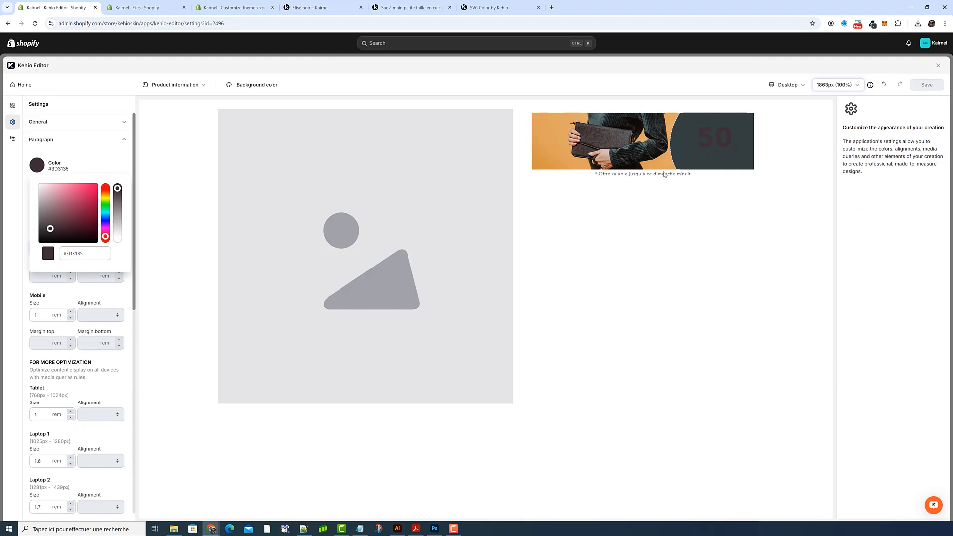
left_click(634, 174)
left_click_drag(596, 174, 693, 181)
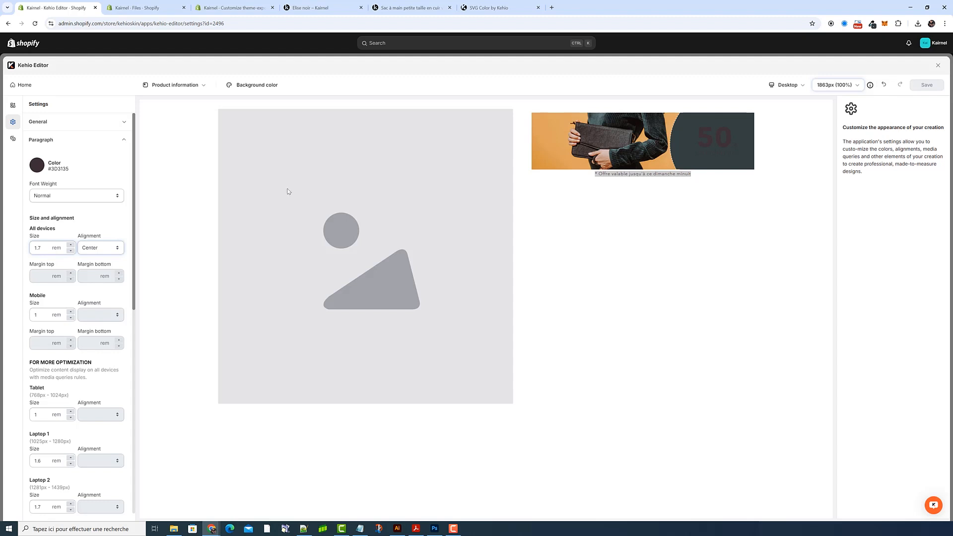
left_click(41, 170)
left_click_drag(32, 185, 28, 181)
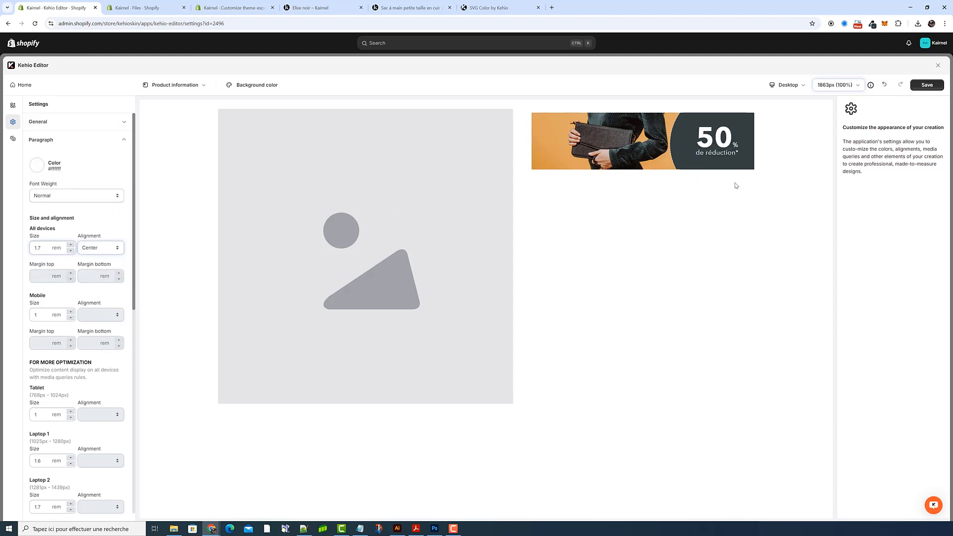
Step: Highlight the offer validity note under the banner to check its text, then clear the selection
mouse_move(677, 175)
left_mouse_down()
mouse_move(600, 174)
mouse_move(677, 186)
left_mouse_up()
left_click(598, 173)
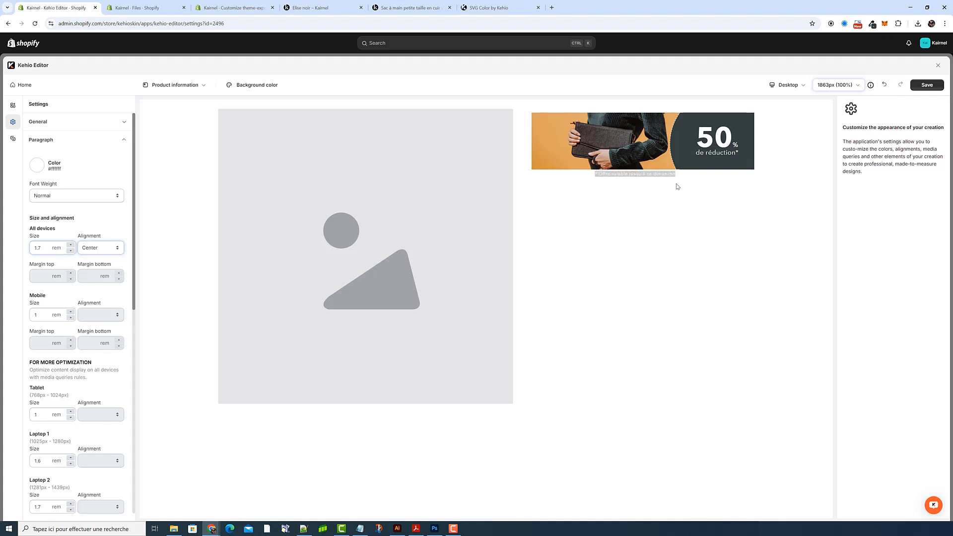
left_click(605, 184)
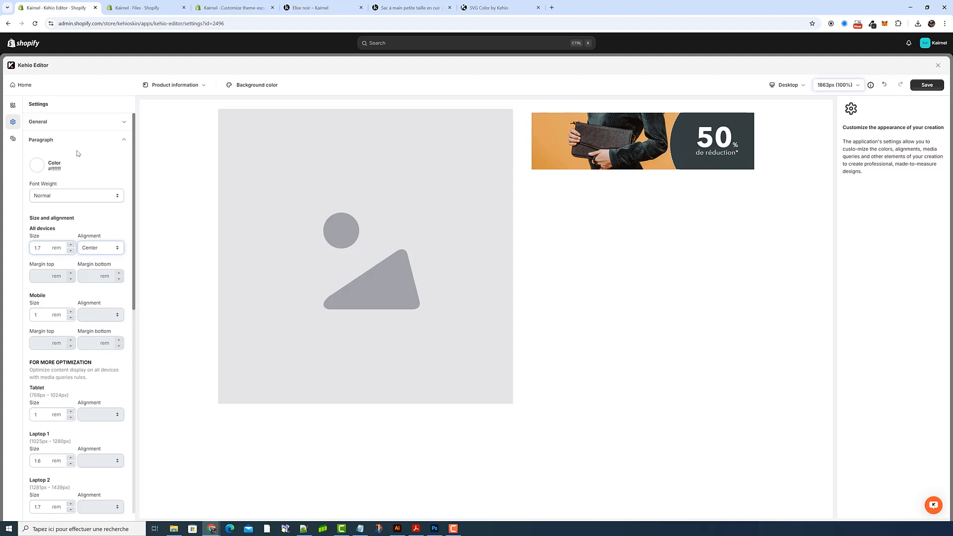
Step: Open the Custom CSS 2 settings for the sub class and highlight the validity note under the banner to locate it
left_click(93, 142)
left_click(60, 425)
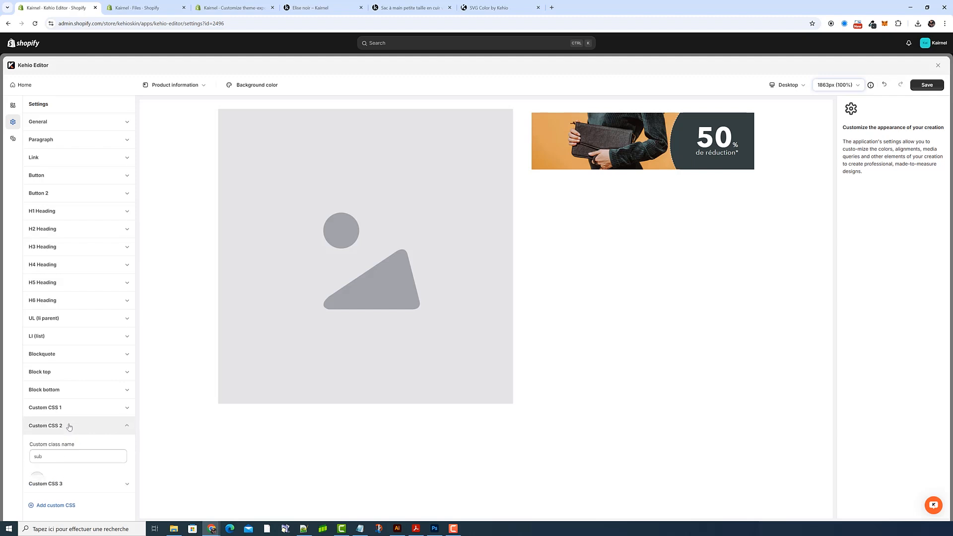
scroll(80, 417, "down", 2)
left_click_drag(61, 350, 25, 348)
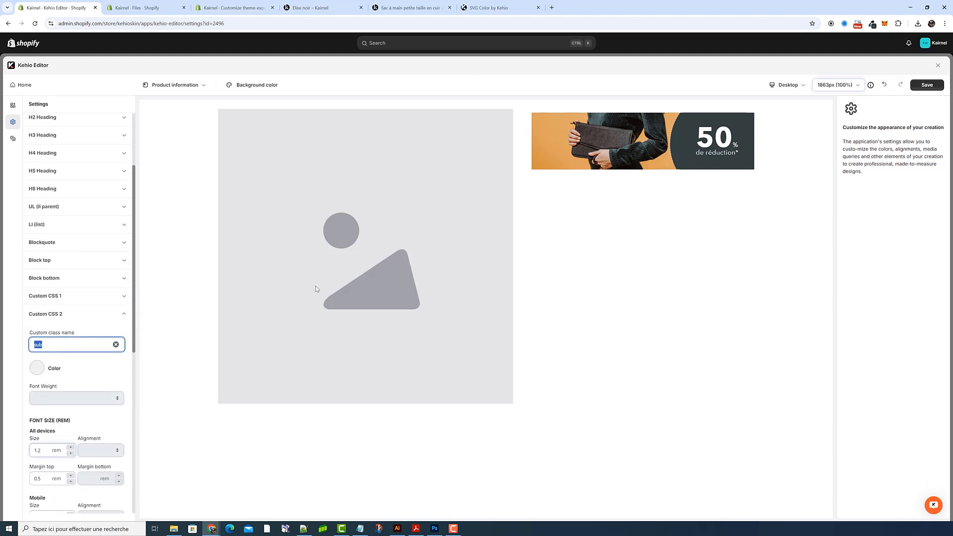
left_click(695, 186)
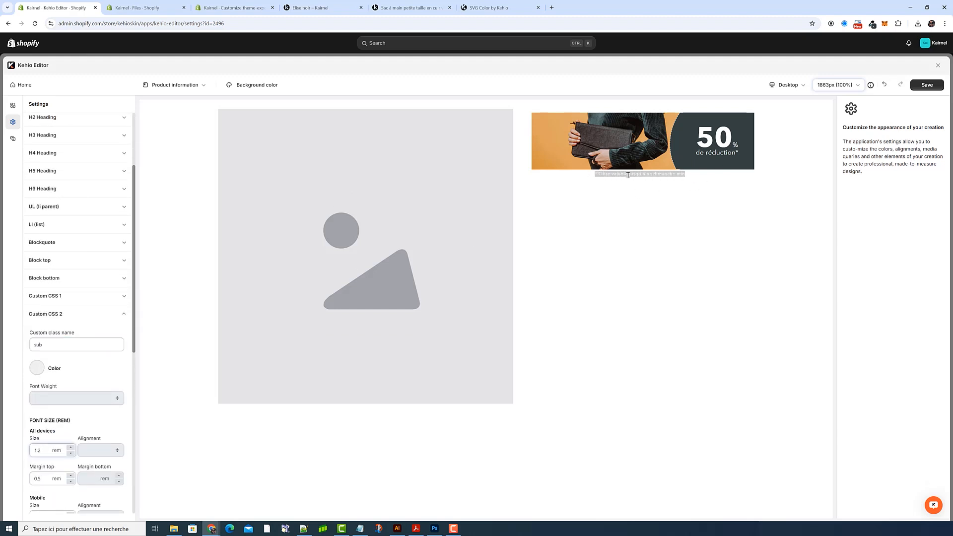
scroll(81, 157, "up", 2)
scroll(76, 269, "down", 3)
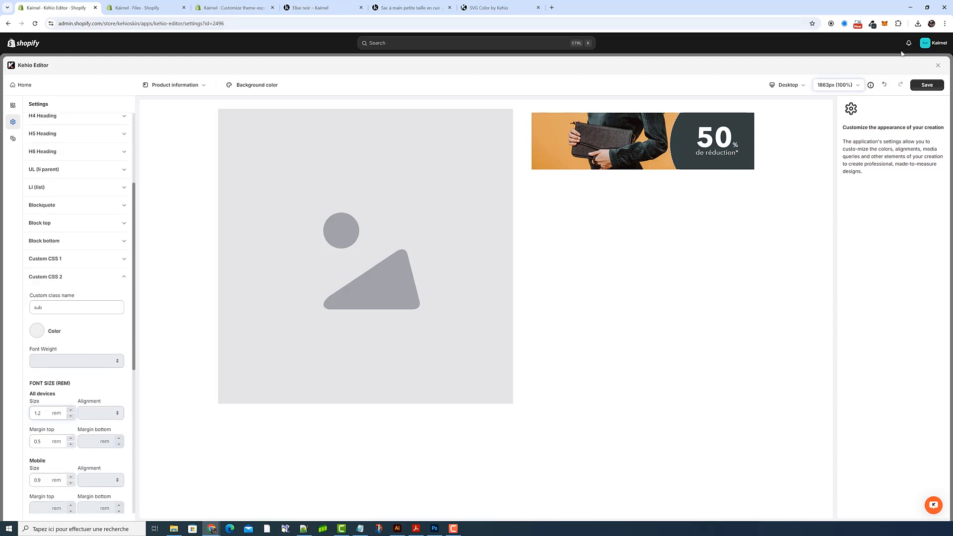
Step: Sample the banner's dark circle color and apply it (#344040) as the sub class's text color, then save the creation
left_click(873, 24)
left_click(683, 160)
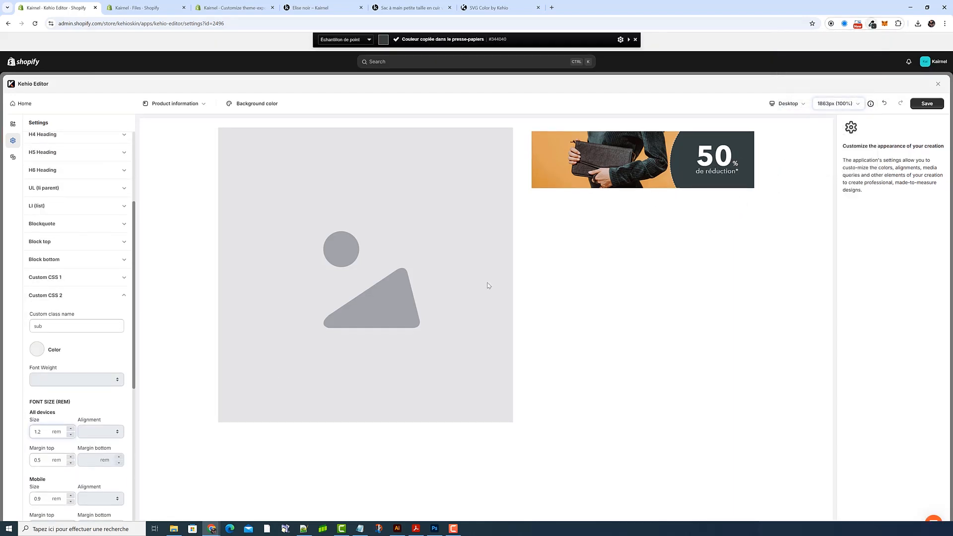
left_click(36, 349)
type("#344040")
left_click(87, 353)
left_click_drag(697, 175, 593, 176)
left_click(631, 177)
left_click(926, 91)
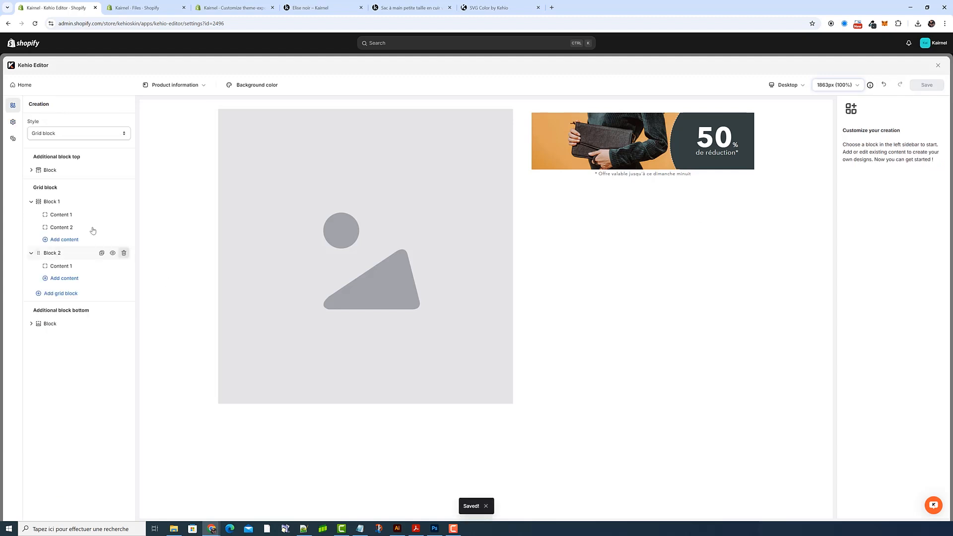
Step: Change the discount number in Block 1's Content 2 text to 30 through its HTML source, then return to the formatted view
mouse_move(73, 228)
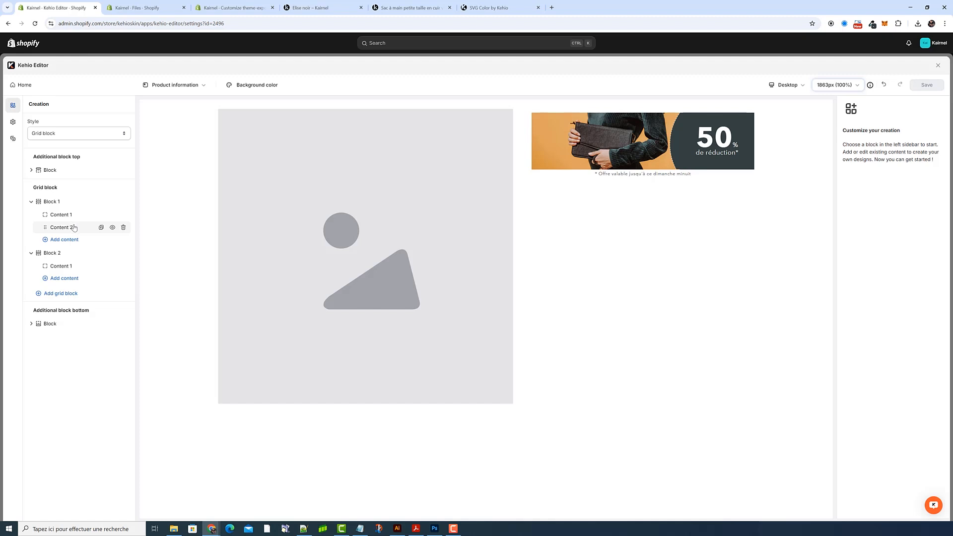
left_click(73, 228)
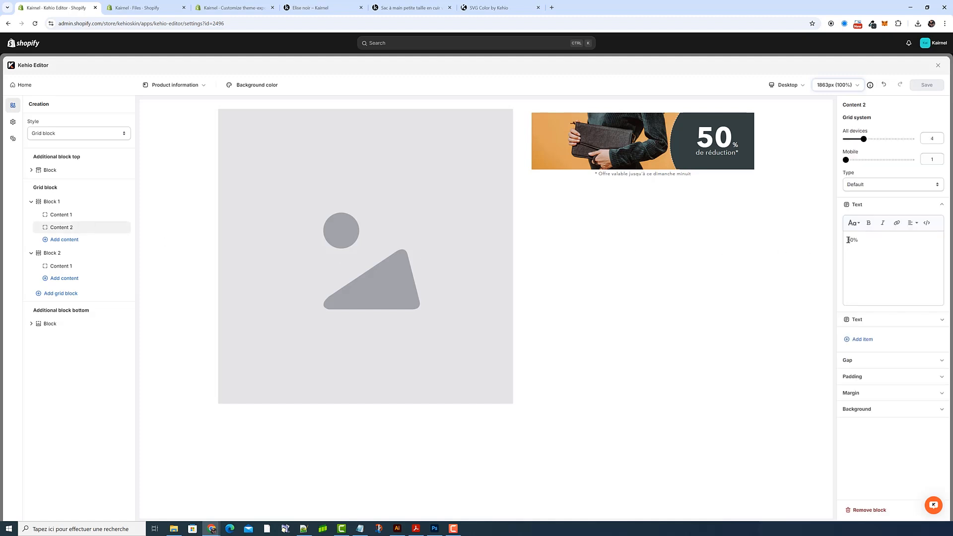
left_click_drag(858, 240, 855, 240)
left_click(857, 243)
left_click_drag(854, 240, 841, 241)
left_click(926, 223)
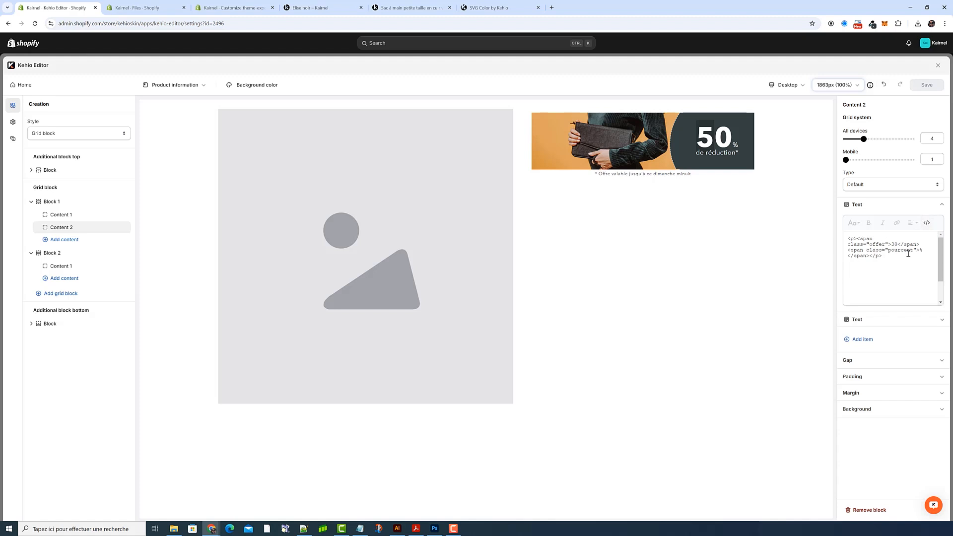
left_click_drag(913, 251, 890, 251)
left_click(926, 224)
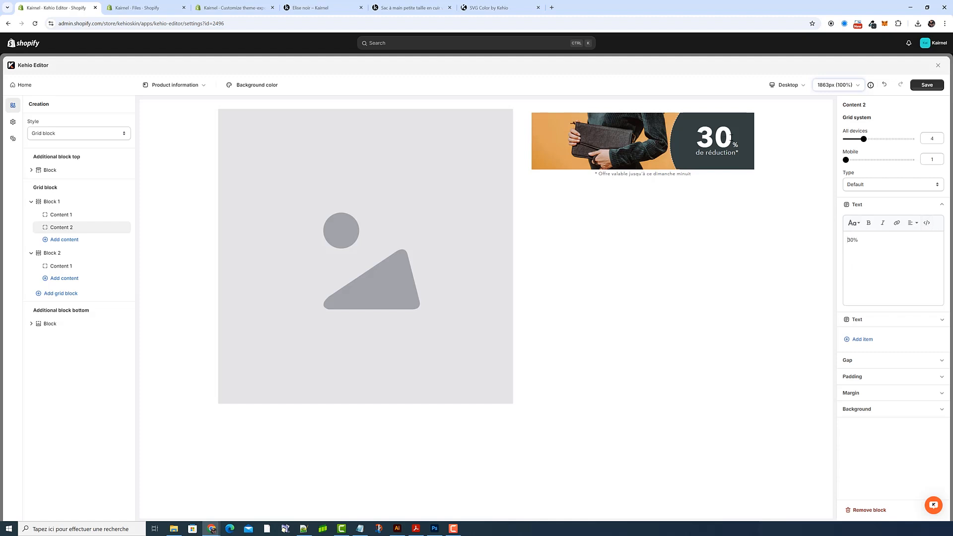
Step: Compare the formatted and HTML source views of Content 2's discount text, highlighting the number
left_click(927, 223)
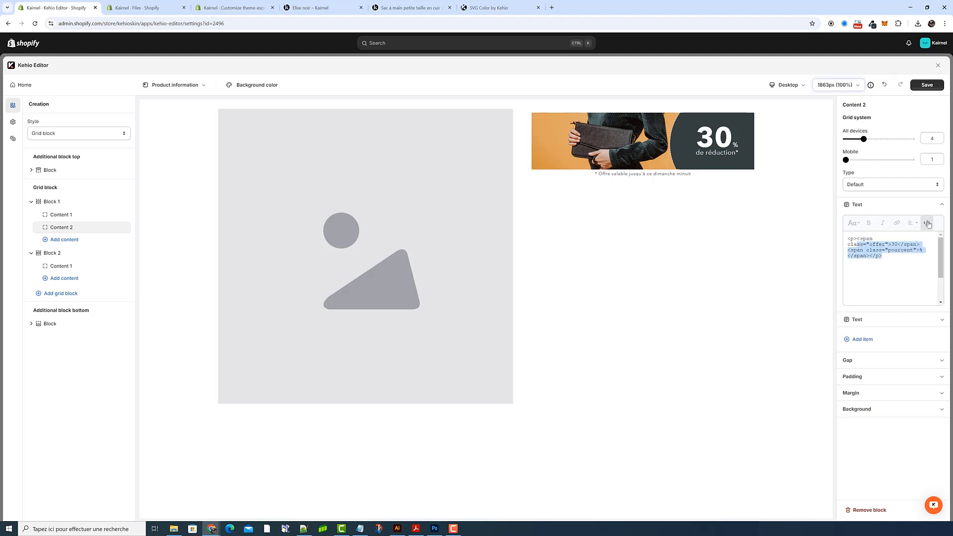
left_click(926, 223)
left_click_drag(854, 239, 830, 239)
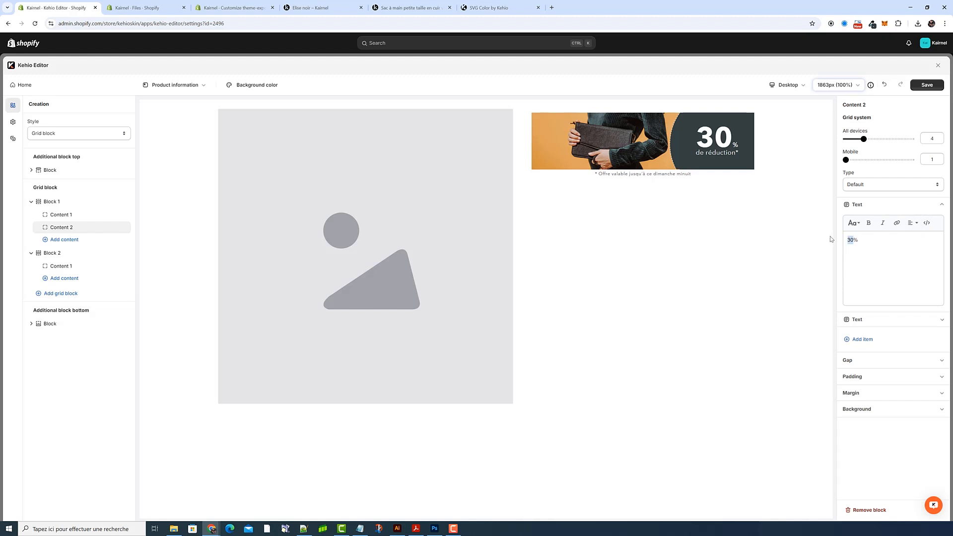
left_click(927, 223)
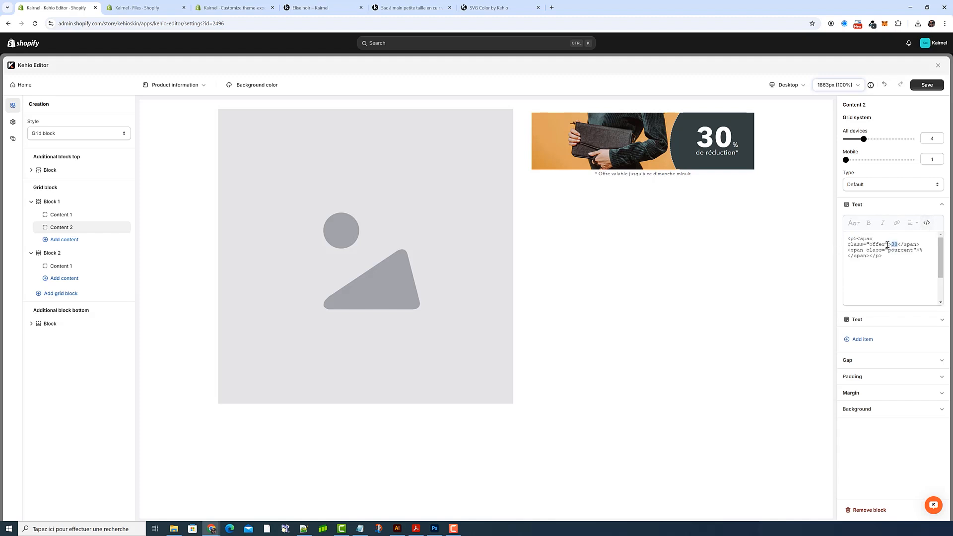
left_click(926, 223)
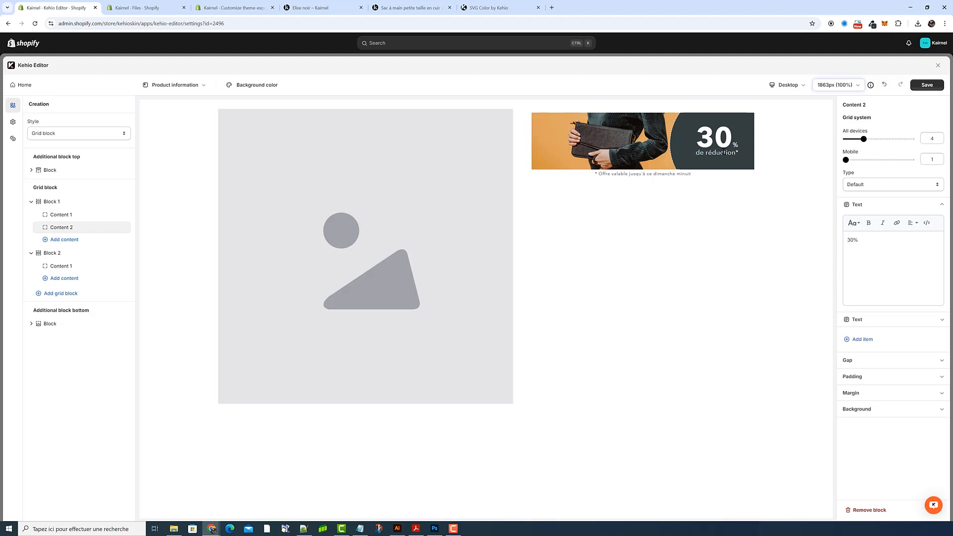
Step: Try red (#f70000) and white (#ffffff) as the offer class's color in the Custom CSS 1 settings
left_click(13, 121)
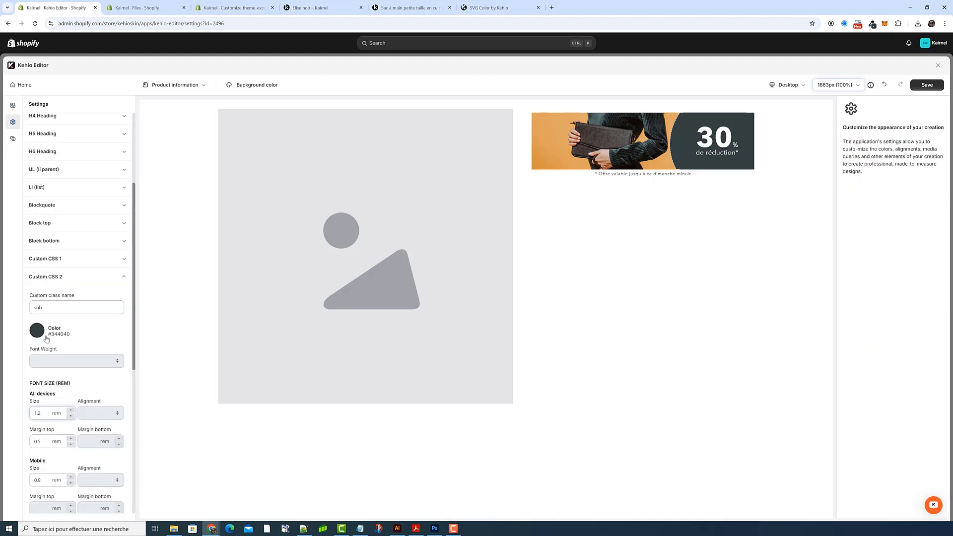
left_click(80, 278)
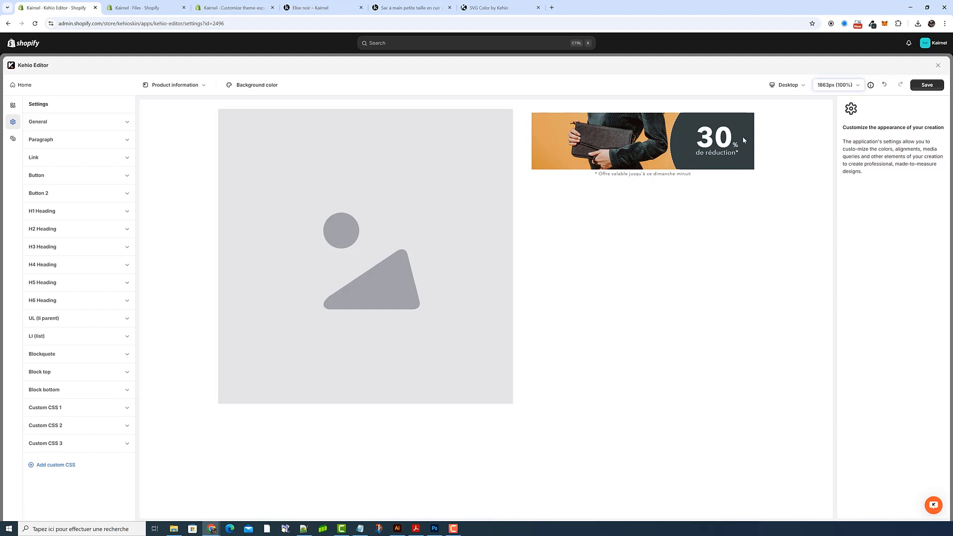
left_click(45, 408)
double_click(62, 436)
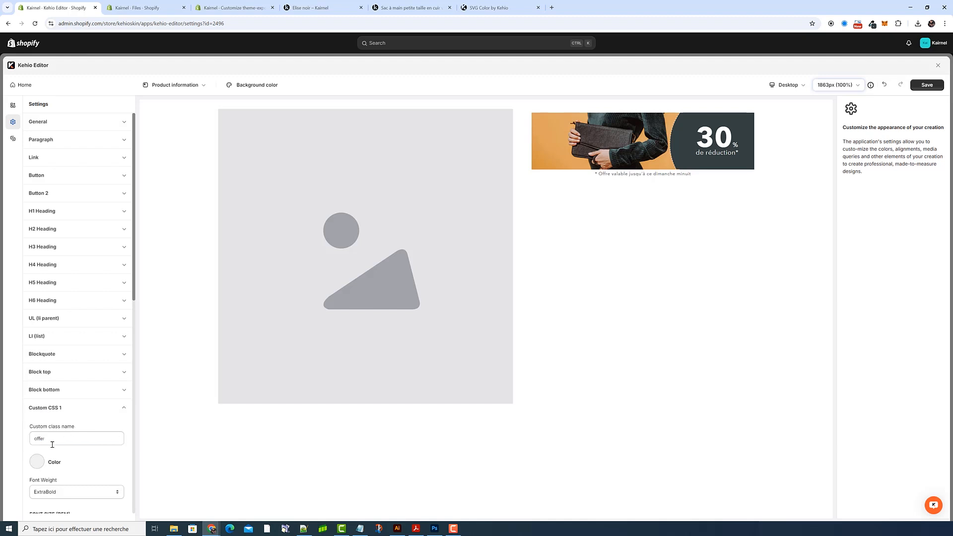
left_click(37, 462)
left_click(98, 366)
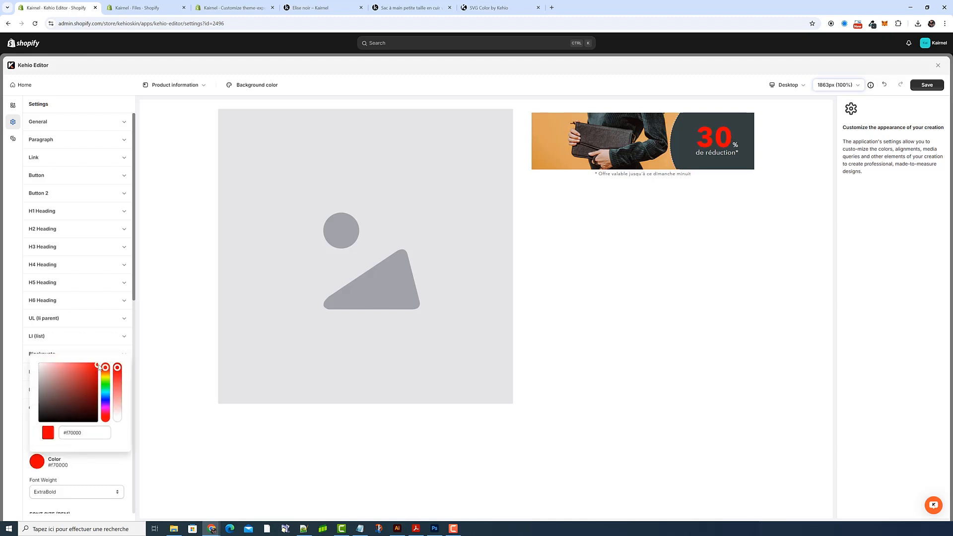
left_click_drag(99, 366, 29, 355)
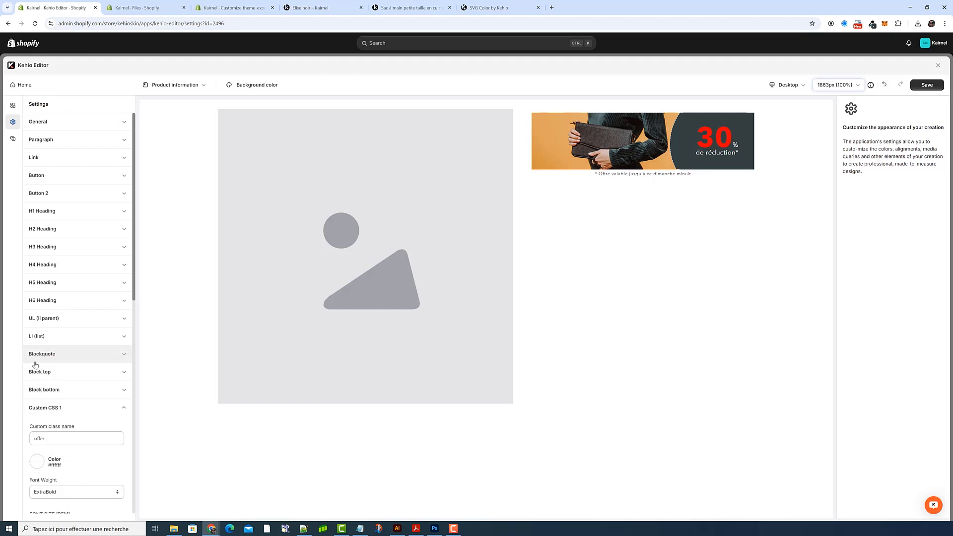
Step: Try red (#ff0000) and white as the color in the Custom CSS 3 settings for the percent sign
left_click(76, 408)
left_click(68, 444)
left_click(37, 497)
left_click_drag(81, 430, 99, 395)
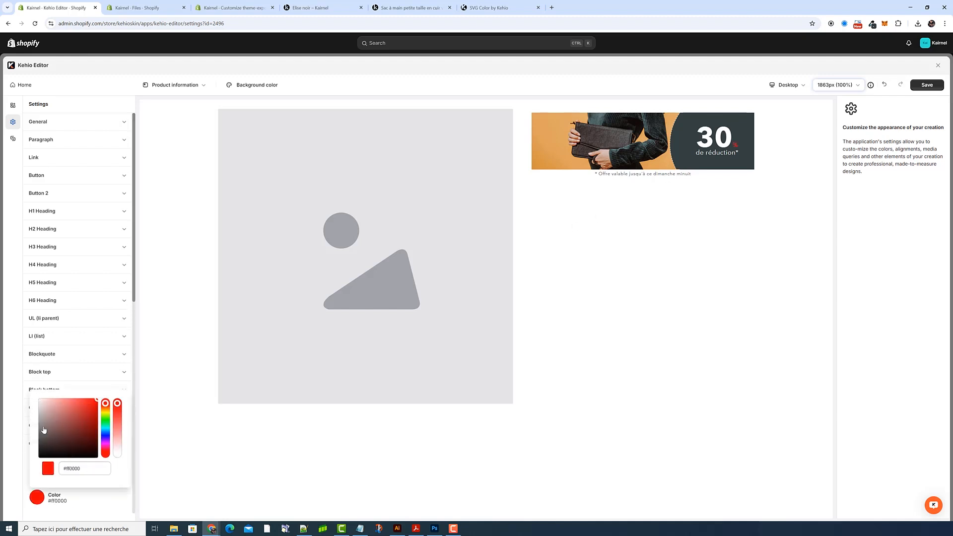
left_click(39, 400)
Step: Clear the color value in the Custom CSS 3 settings
left_click(36, 497)
double_click(74, 468)
key("BackSpace")
left_click(107, 509)
Step: Clear the offer class's color value in the Custom CSS 1 settings and save the creation
left_click(68, 409)
double_click(38, 440)
left_click(37, 462)
double_click(69, 433)
key("BackSpace")
left_click(411, 291)
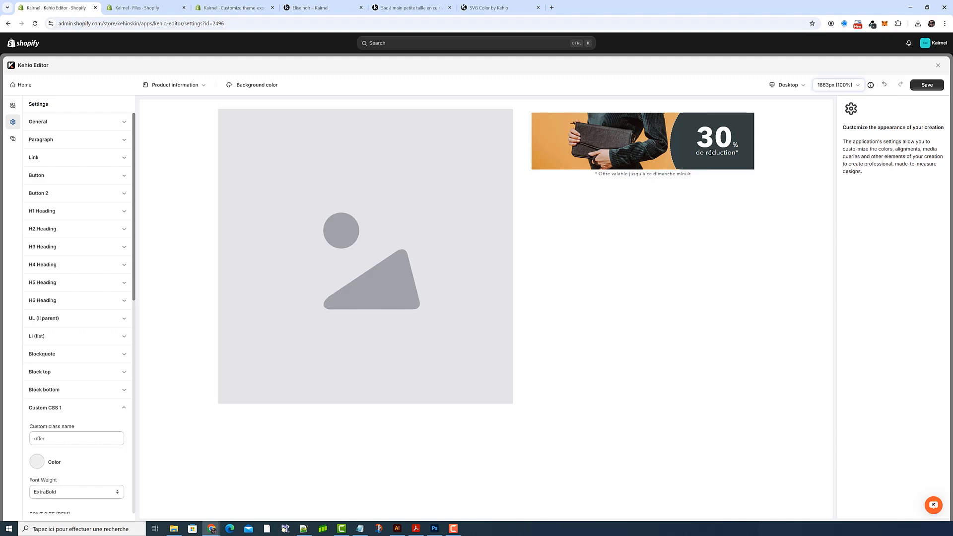
left_click(937, 86)
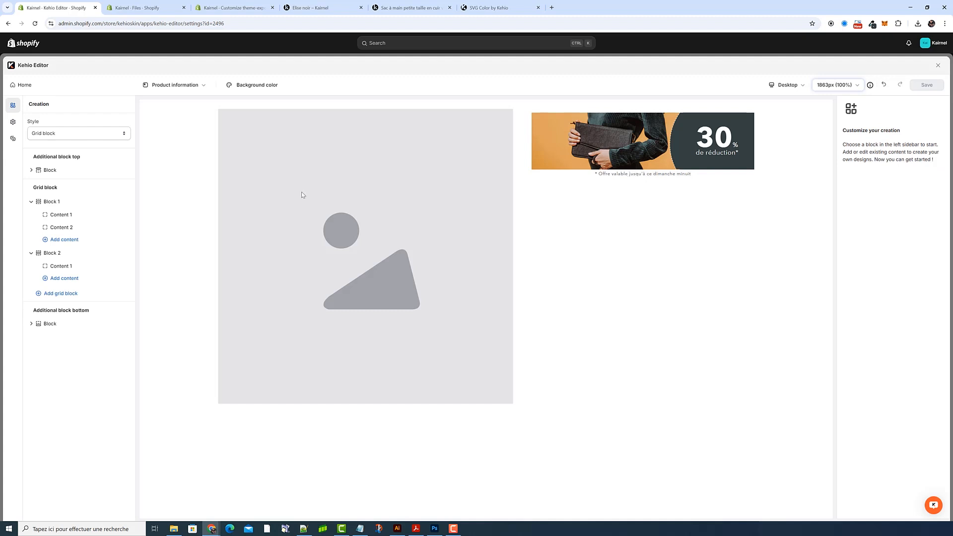
Step: Open Block 2's Content 1 and examine the sub class in the validity note's HTML source
left_click(13, 122)
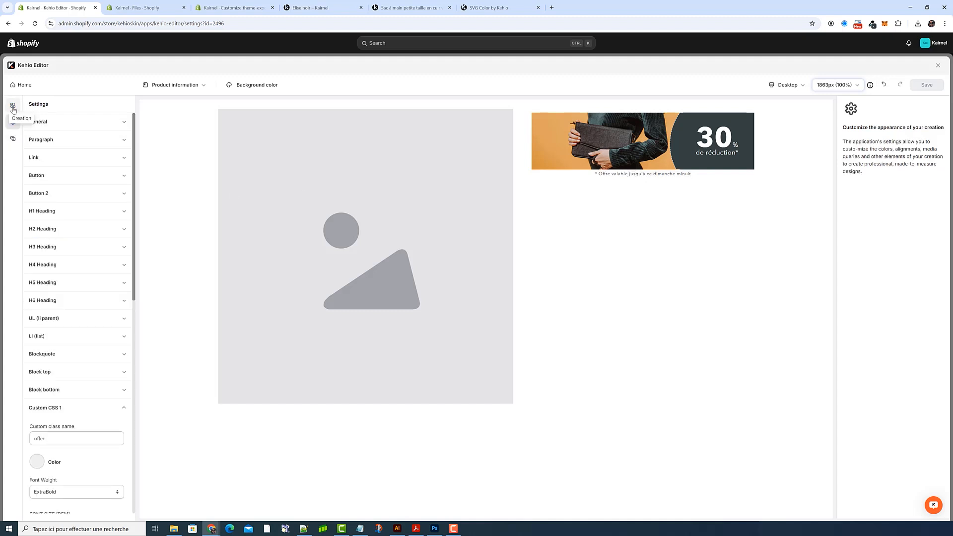
left_click(13, 105)
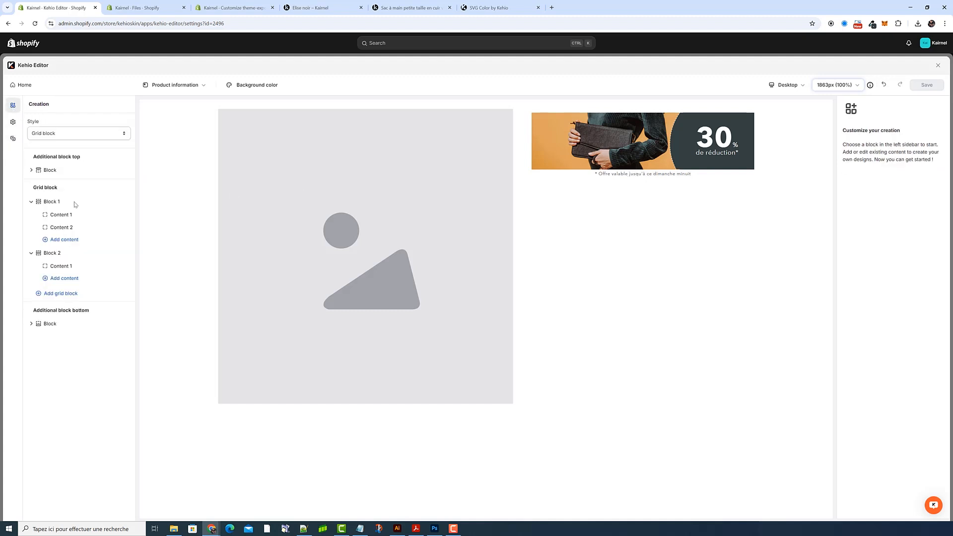
left_click(67, 254)
left_click(68, 268)
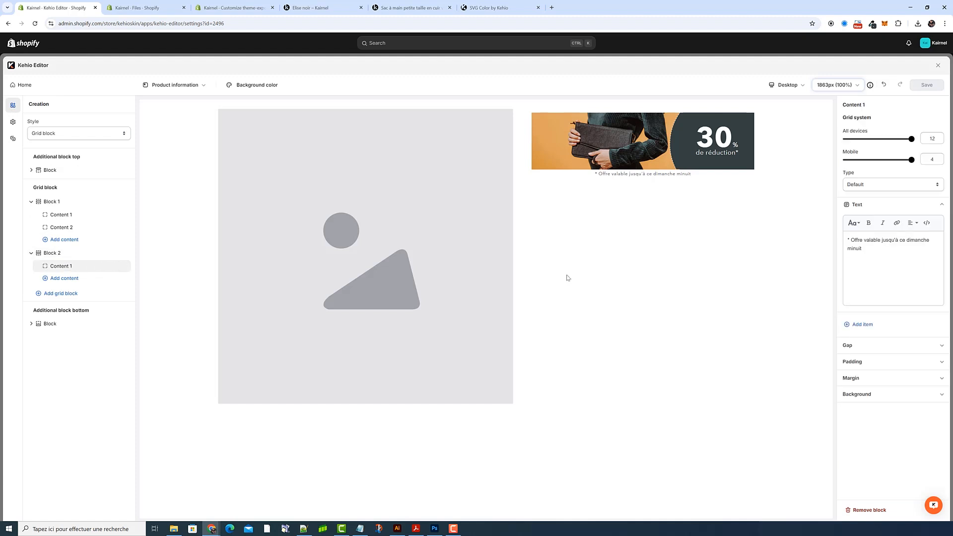
left_click_drag(864, 250, 837, 237)
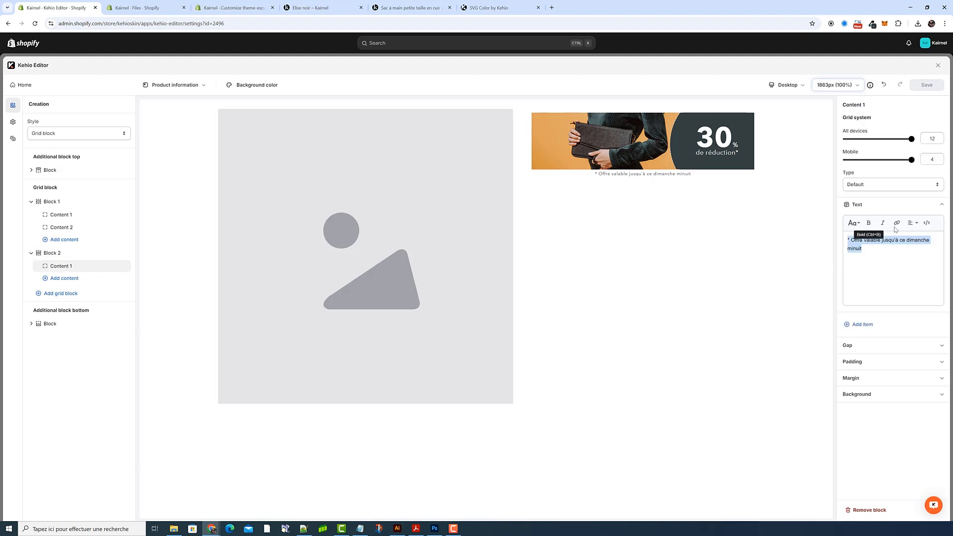
left_click(926, 224)
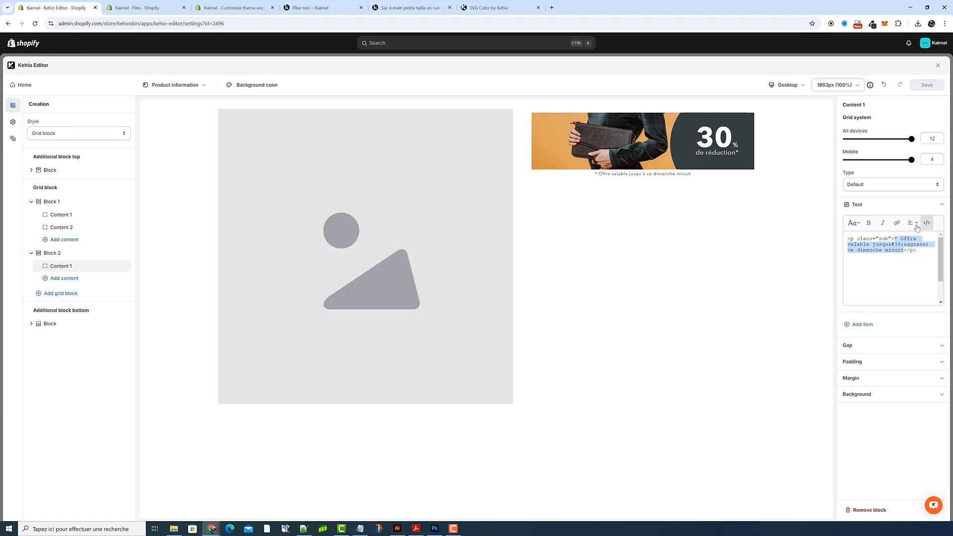
double_click(882, 240)
left_click(928, 224)
Step: Change the weekday in the validity note to "jeudi" through its HTML source, then return to the formatted view
left_click(927, 223)
left_click(923, 245)
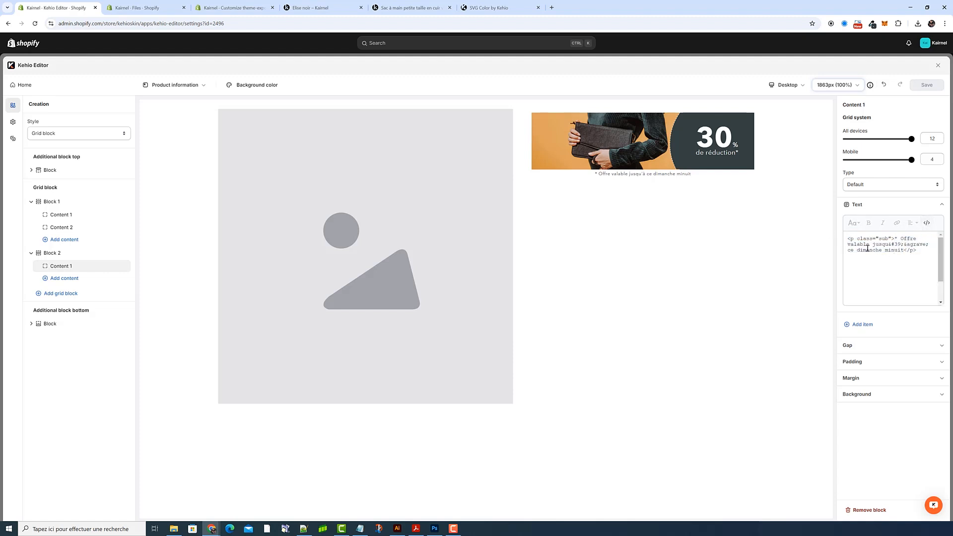
type("jeudi")
left_click(927, 223)
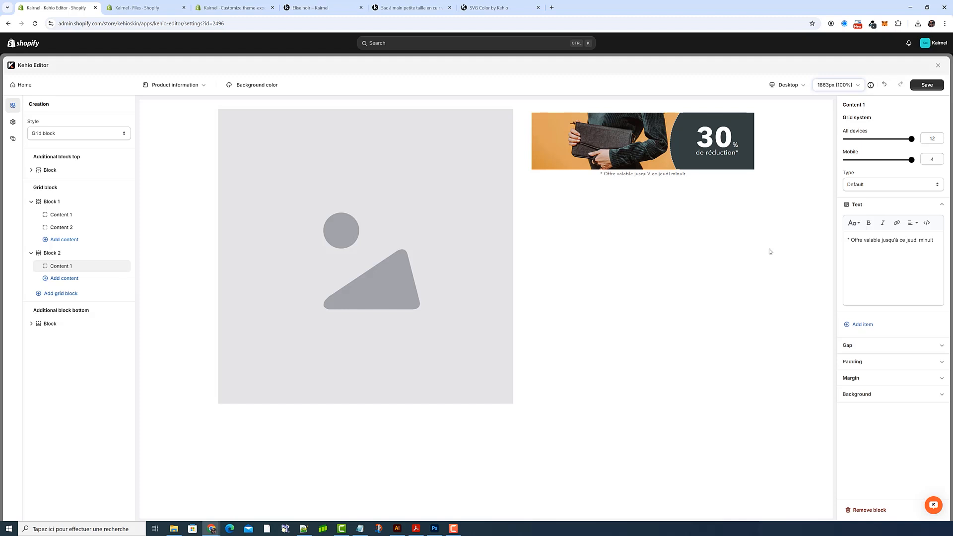
Step: Highlight part of the validity note and check it in the HTML source, then return to the formatted view
left_click(503, 7)
left_click(79, 9)
left_click_drag(898, 240, 863, 252)
left_click(927, 224)
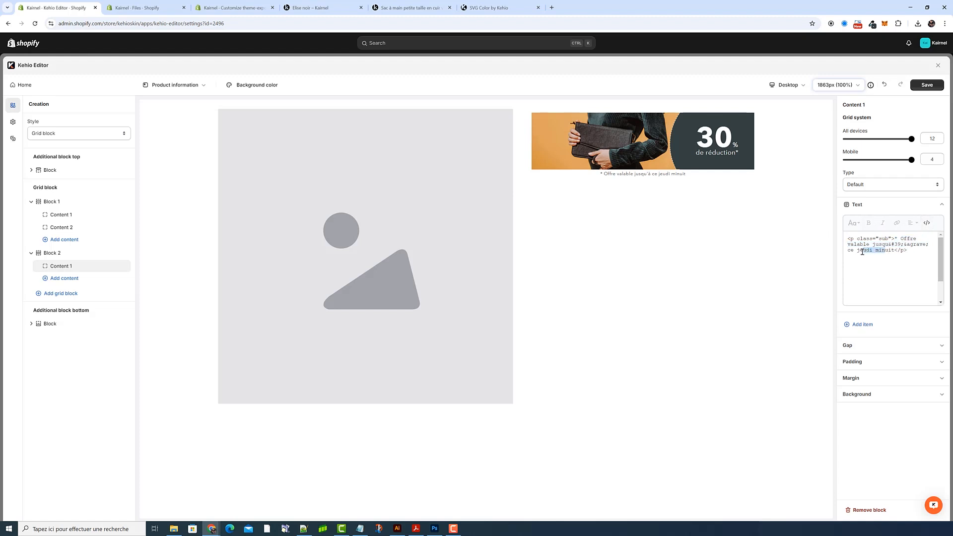
left_click(927, 223)
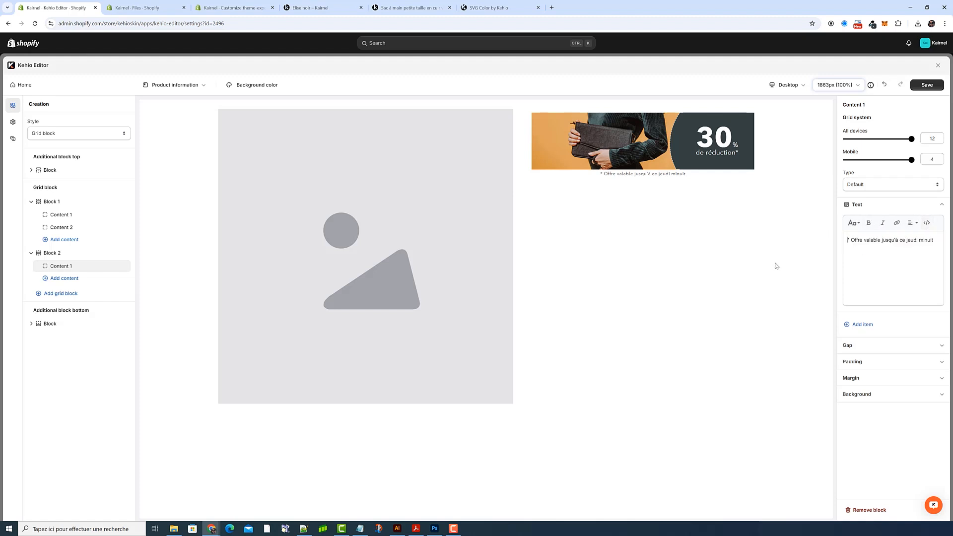
Step: Save the creation, then switch to the Elise noir product page in the store and reload it
left_click(920, 85)
left_click(307, 7)
scroll(588, 357, "down", 3)
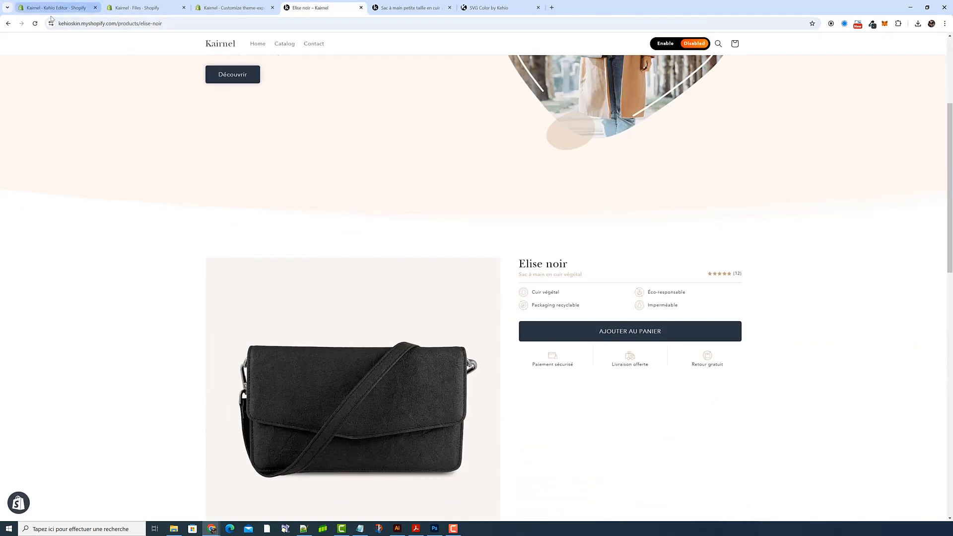
left_click(36, 24)
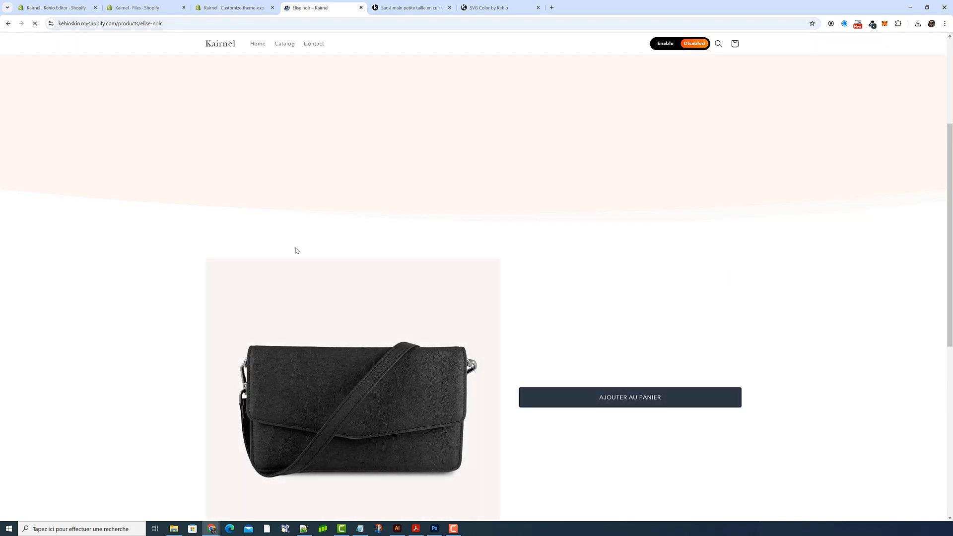